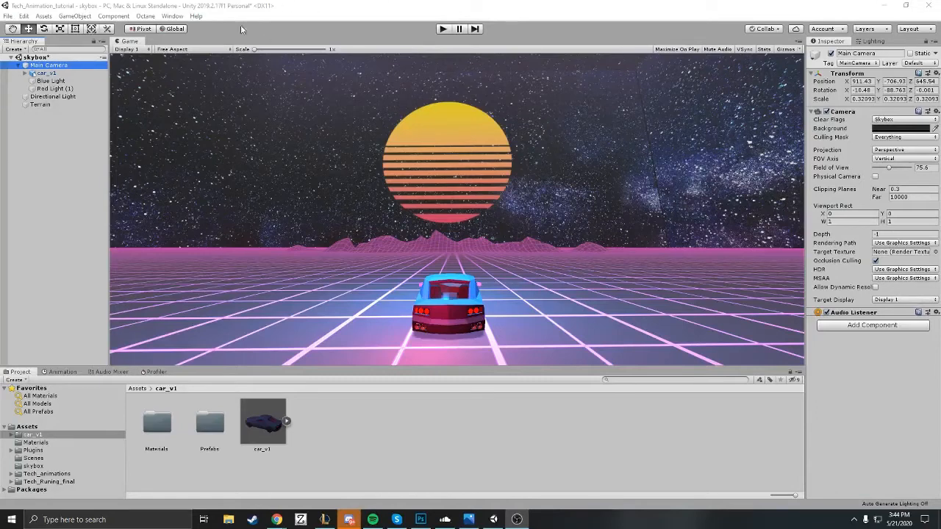
Step: Install version 2.1.7 of the Post Processing package through the Package Manager and close it
left_click(173, 16)
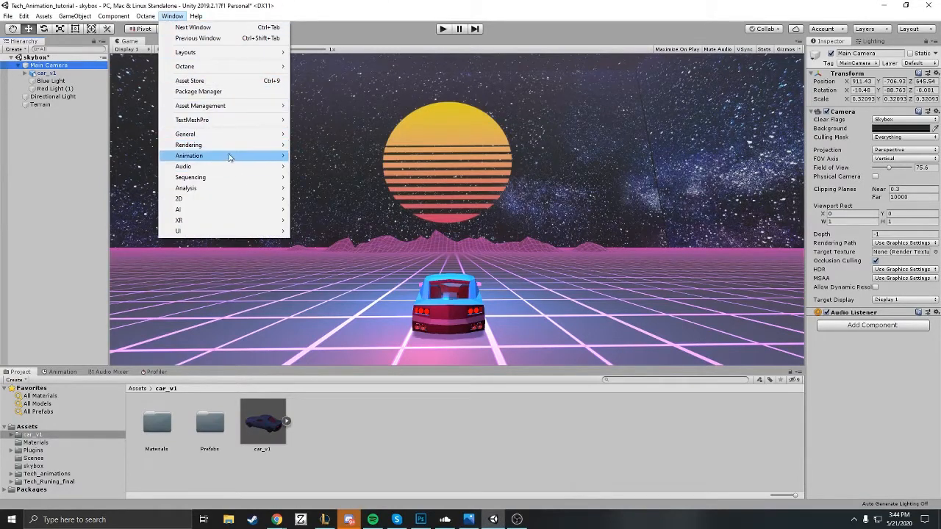
left_click(241, 91)
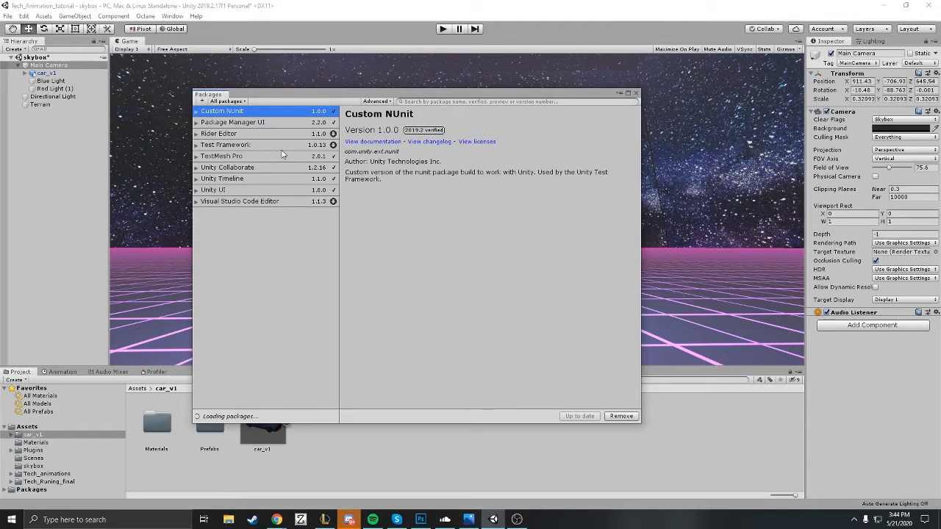
scroll(300, 264, "down", 3)
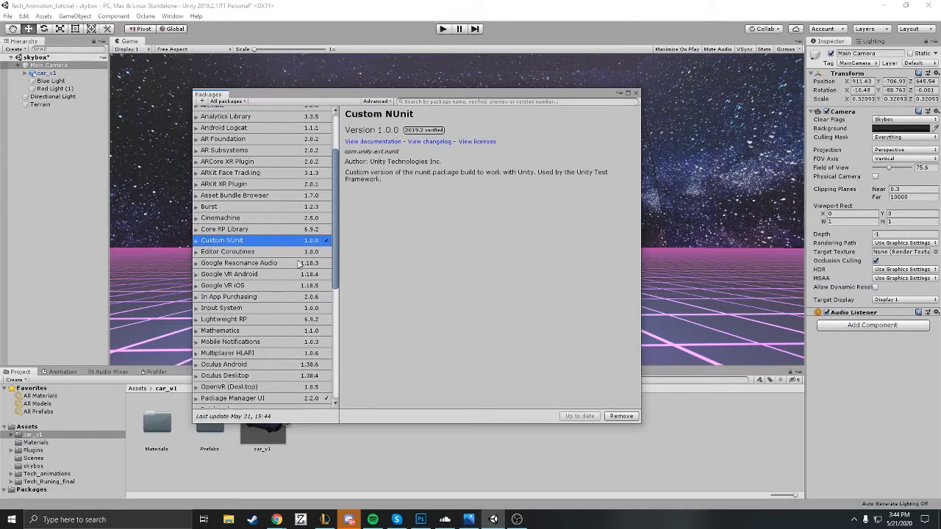
scroll(311, 260, "down", 3)
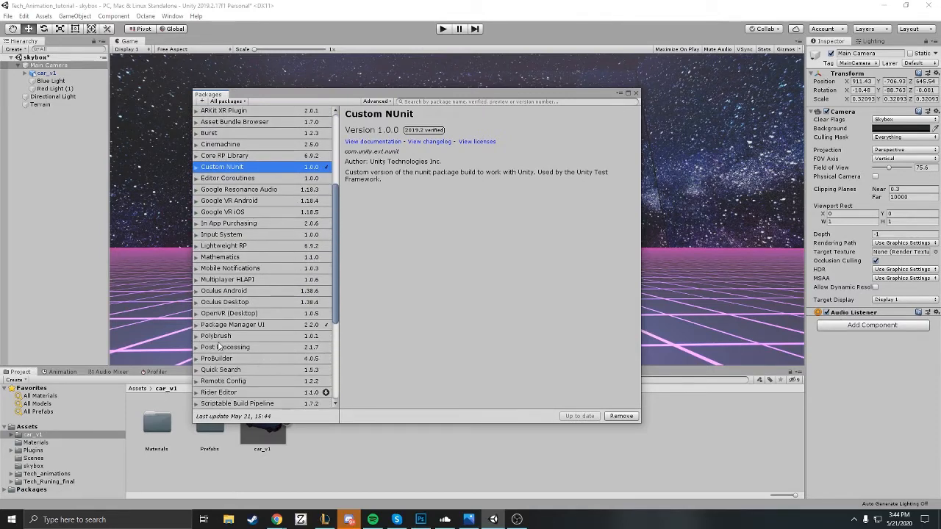
left_click(219, 348)
left_click(197, 348)
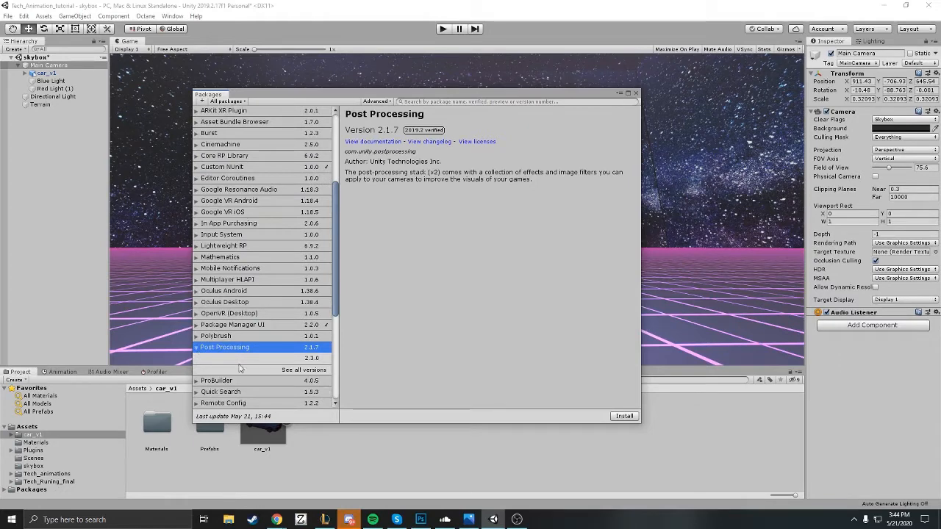
left_click(627, 420)
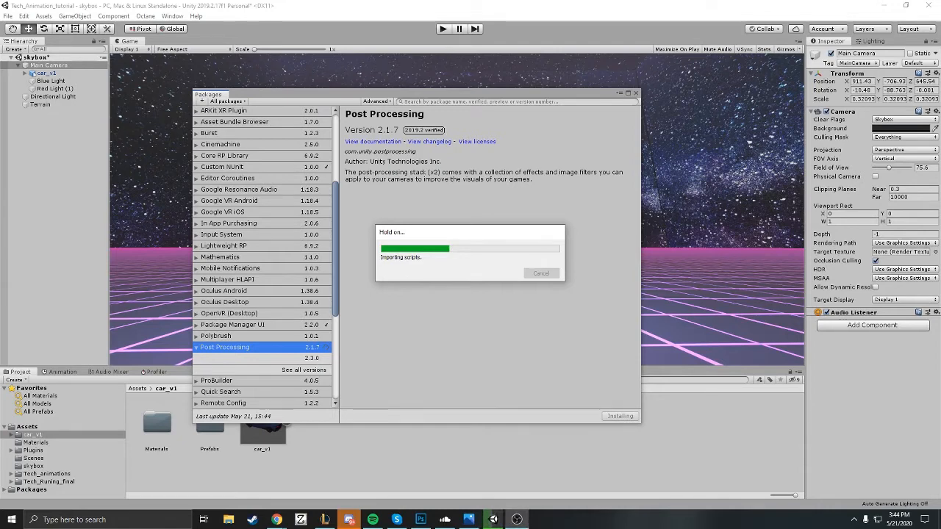
left_click(637, 94)
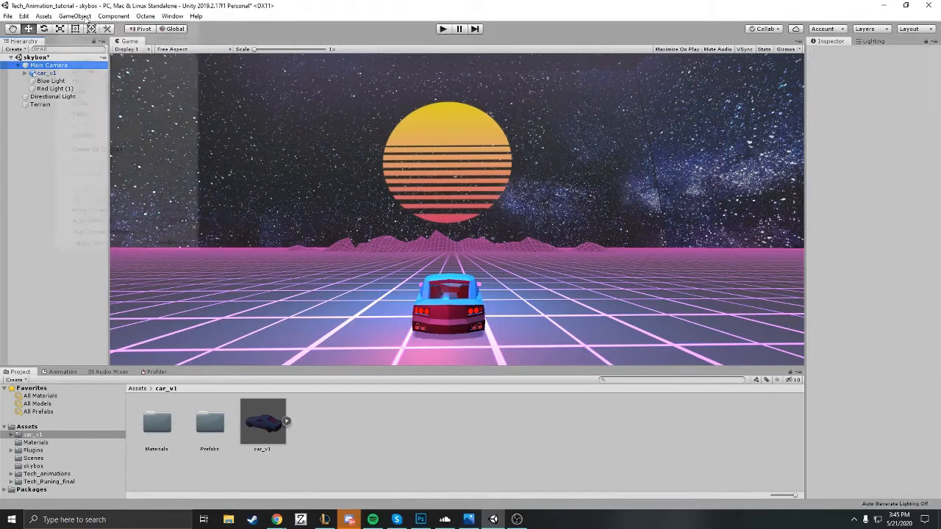
Step: Create an empty game object in the scene and name it PostProcessing
left_click(76, 15)
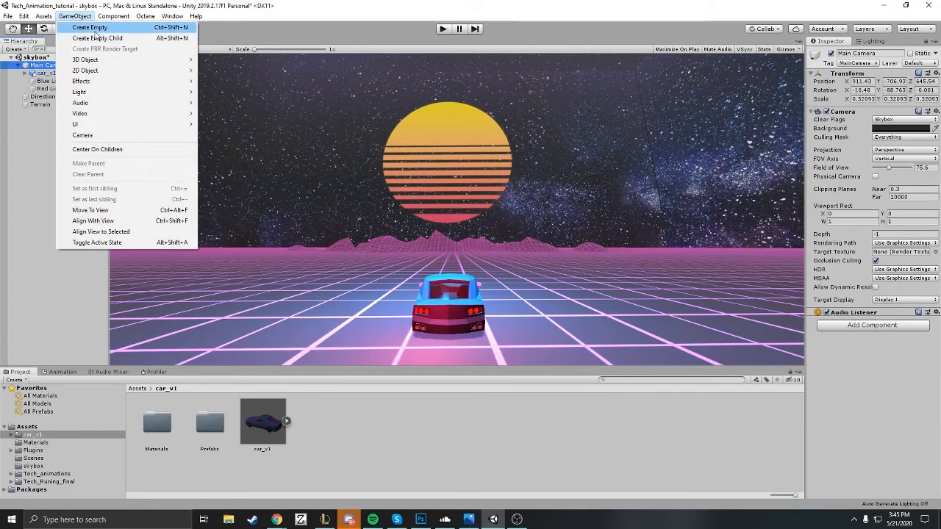
left_click(95, 30)
left_click(50, 113)
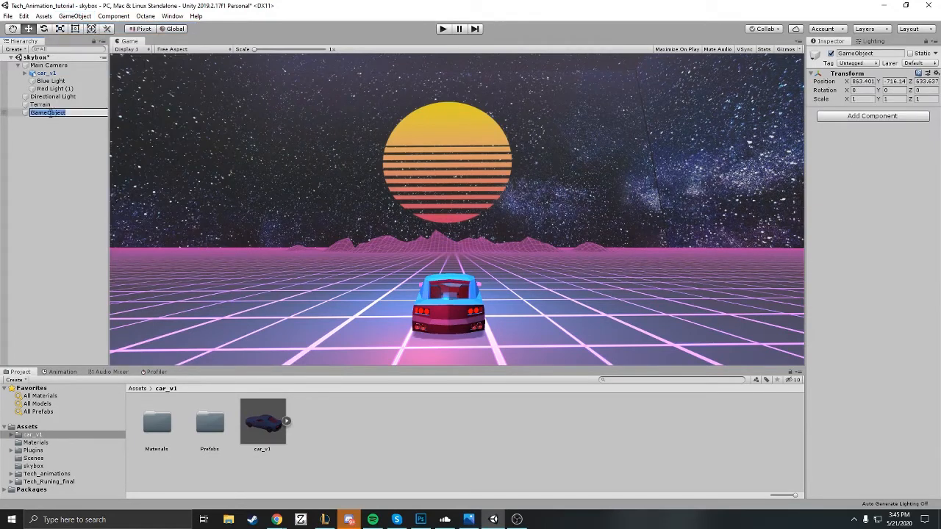
type("PostProcessing")
key("Return")
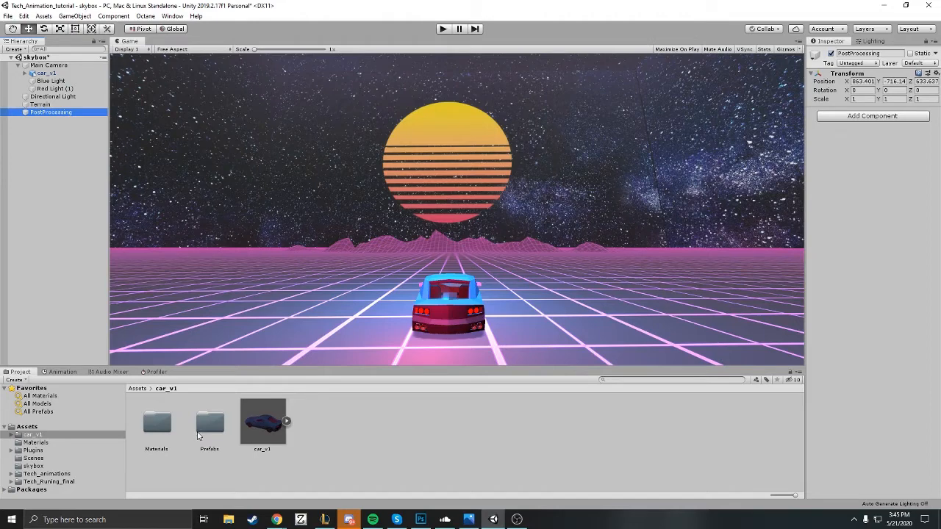
Step: Add a Post-process Volume component to the PostProcessing object and make it global
left_click(856, 117)
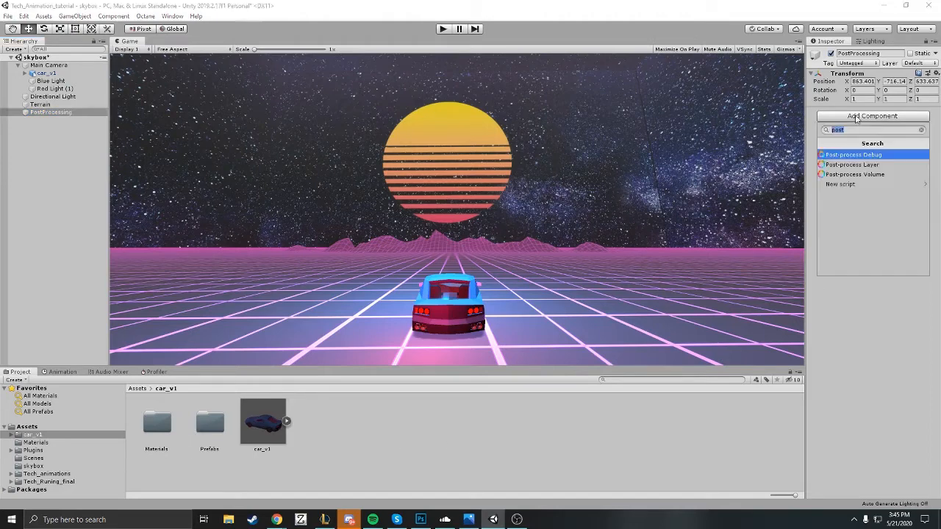
left_click(868, 174)
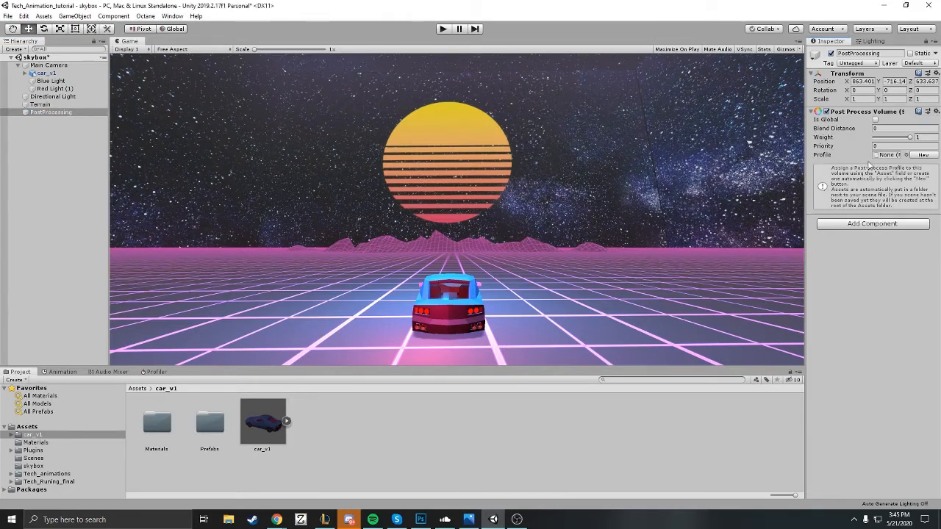
left_click(875, 120)
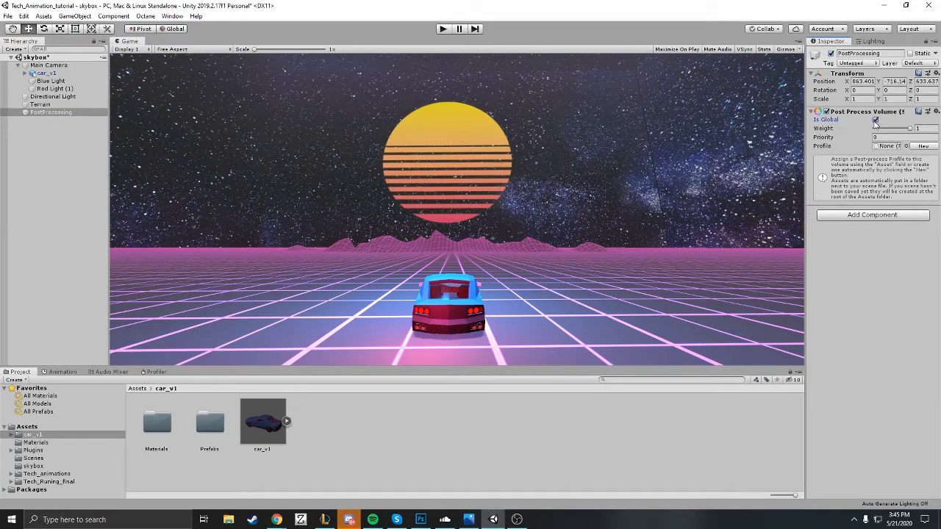
Step: Create a Post-processing Profile named Synthwave in the root Assets folder
left_click(51, 428)
right_click(370, 467)
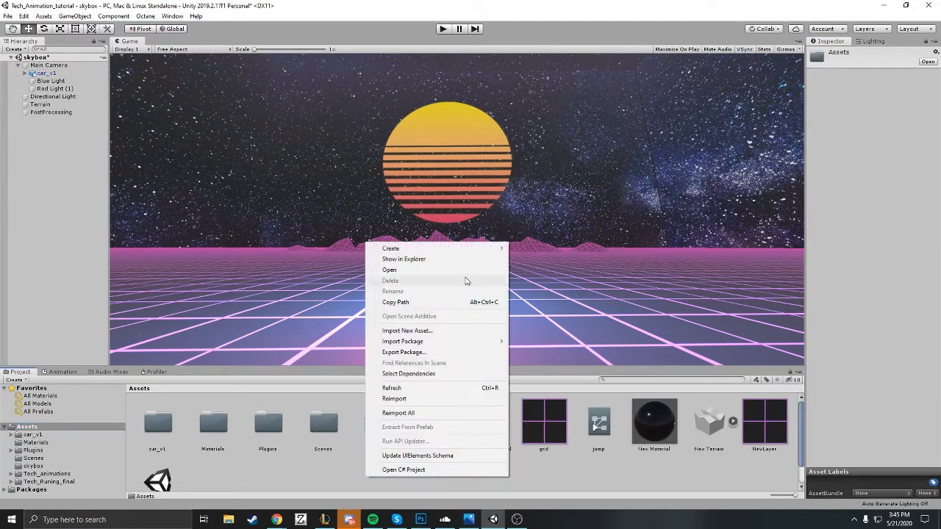
mouse_move(472, 254)
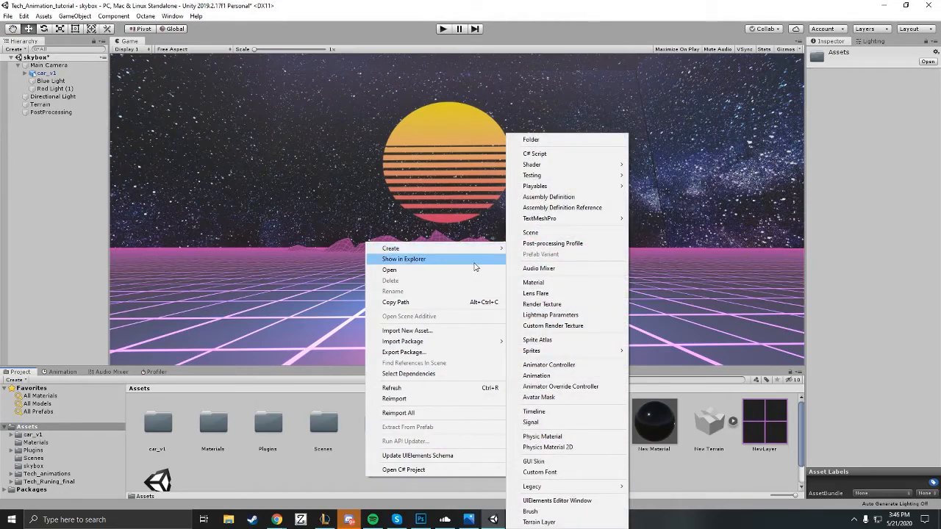
left_click(553, 244)
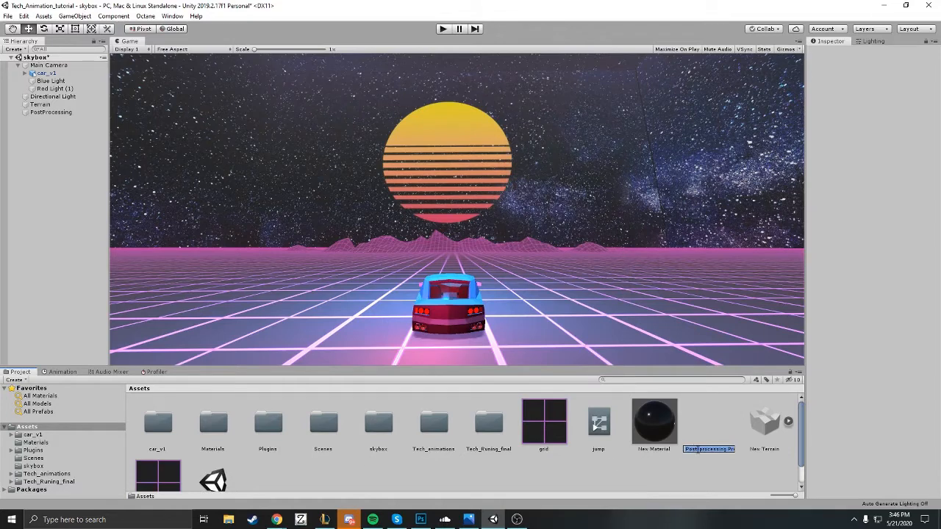
type("Synthwave")
key("Return")
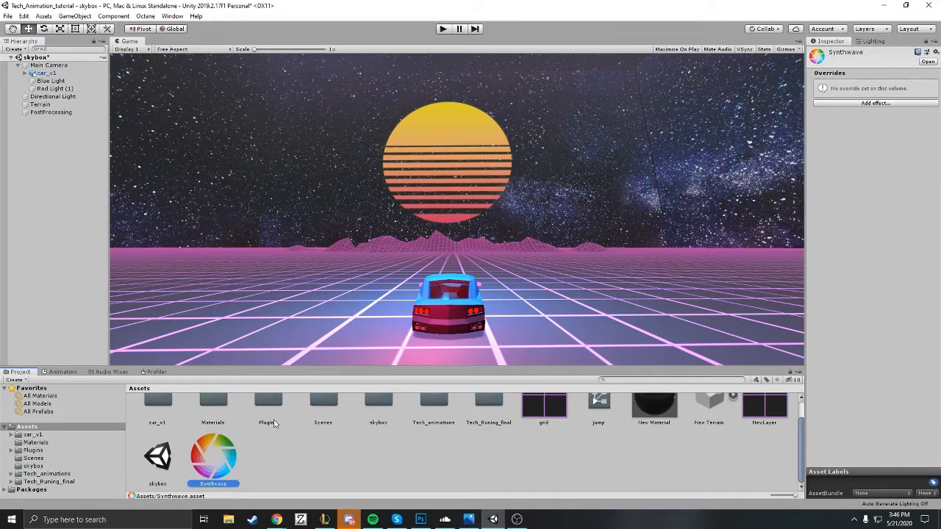
Step: Add a Post-process Layer component to the Main Camera
left_click(49, 64)
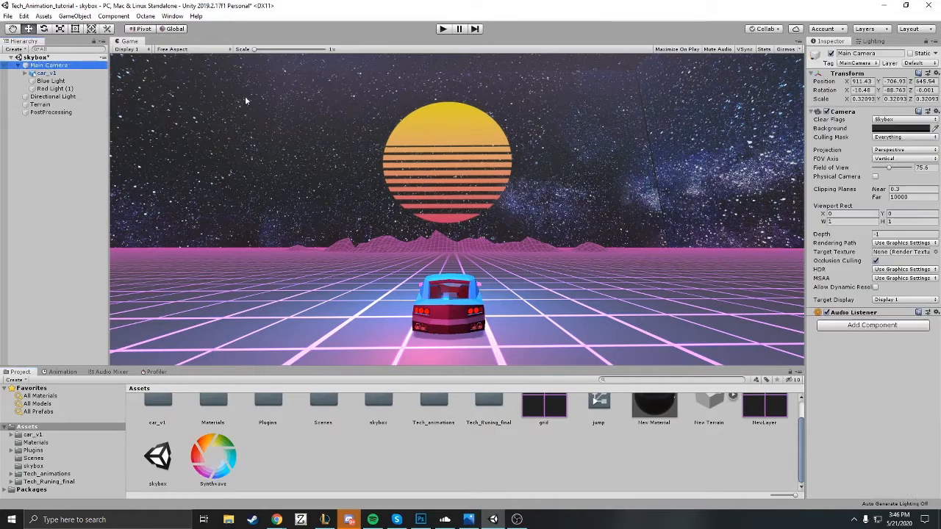
left_click(886, 324)
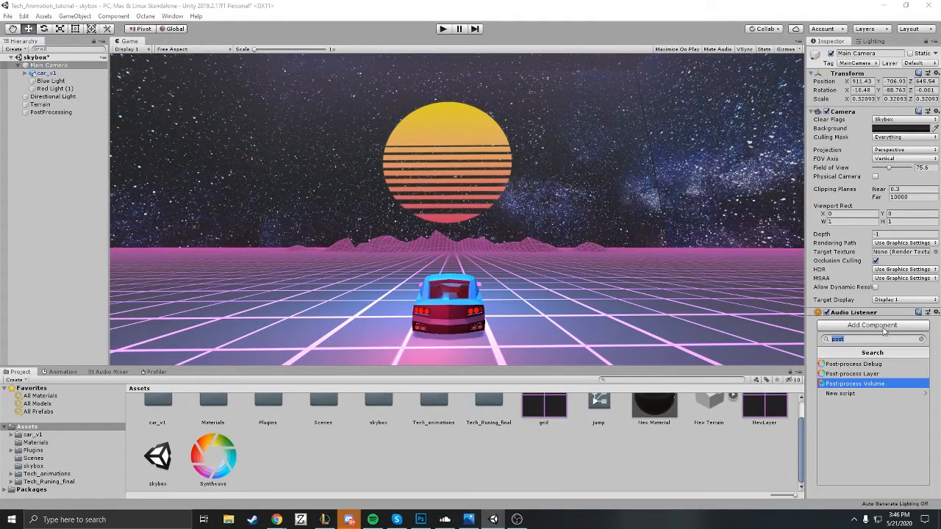
left_click(871, 374)
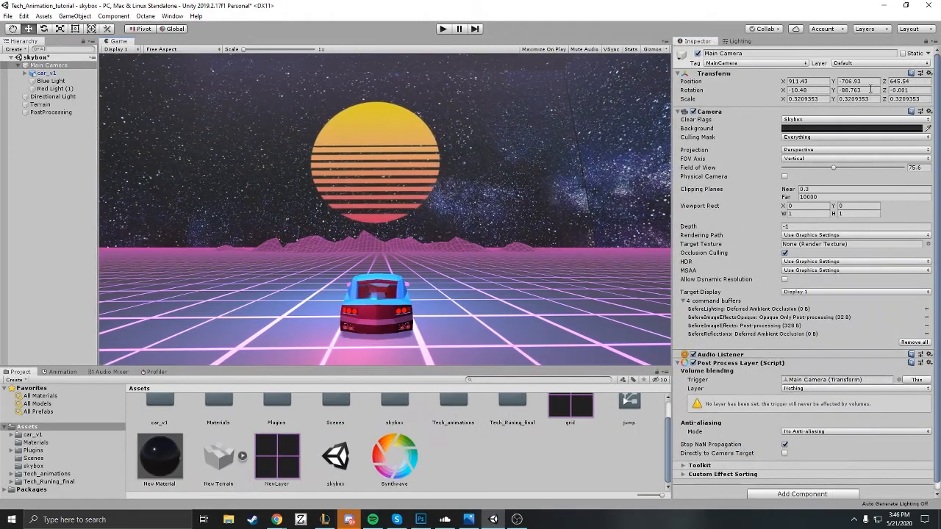
Step: Define a new layer named Synthwave in User Layer 8
left_click(860, 64)
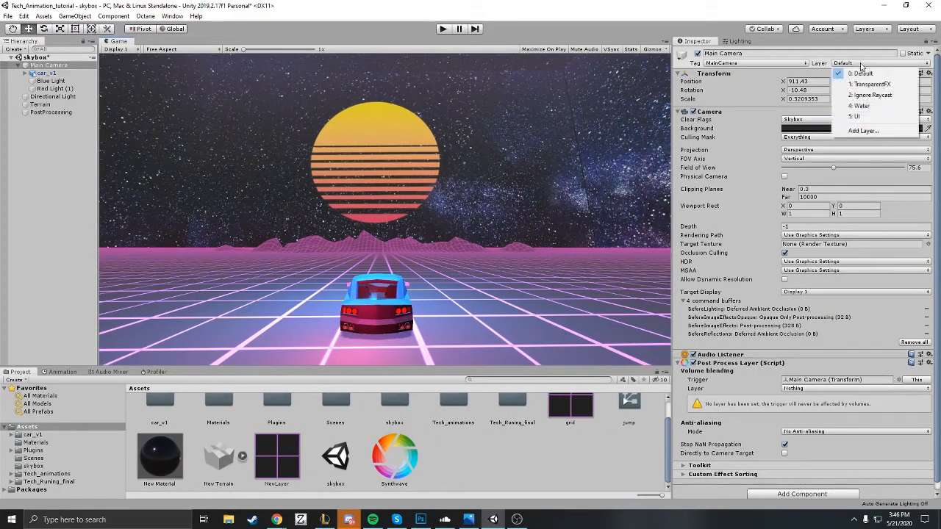
left_click(860, 132)
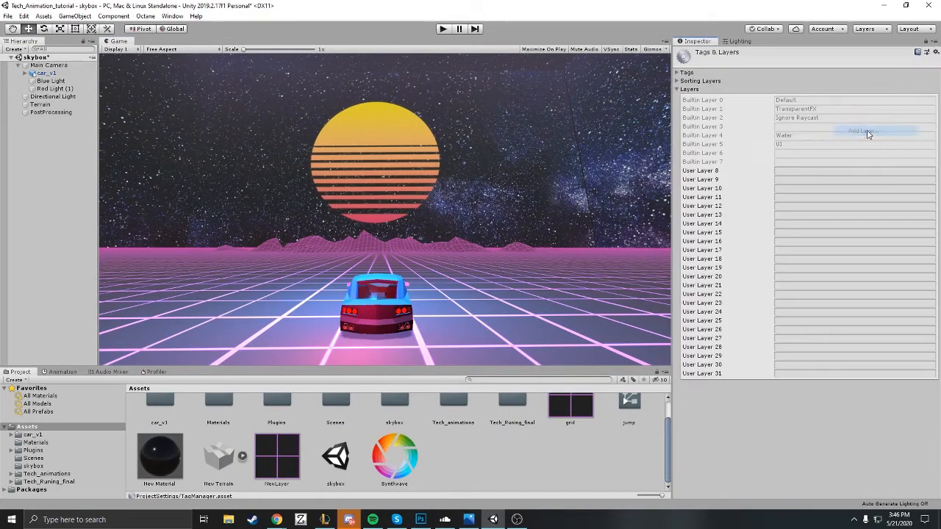
left_click(801, 170)
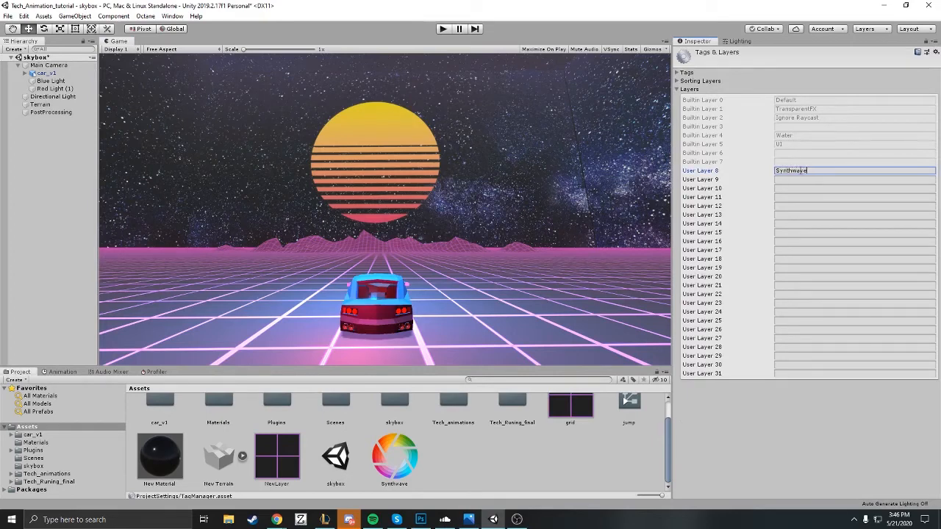
Step: Set the volume blending layer of the Main Camera's Post Process Layer to Synthwave
left_click(48, 64)
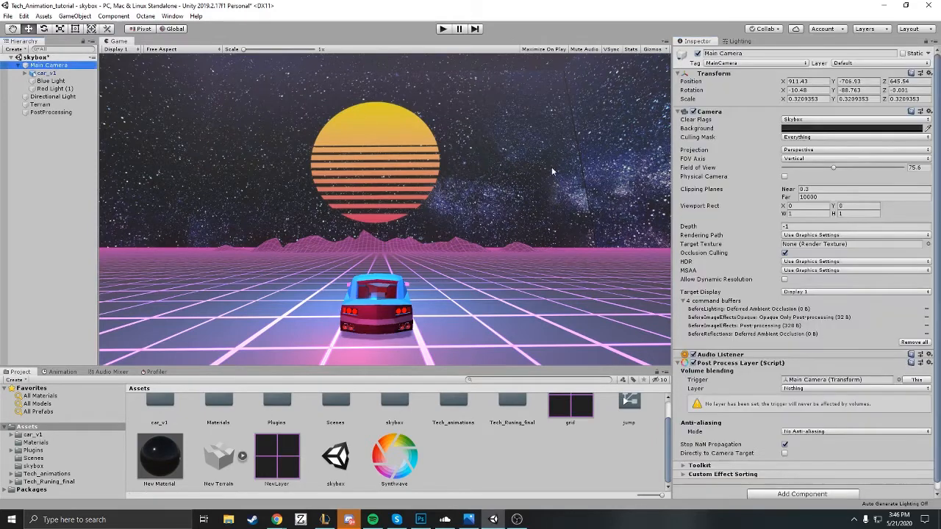
left_click(795, 389)
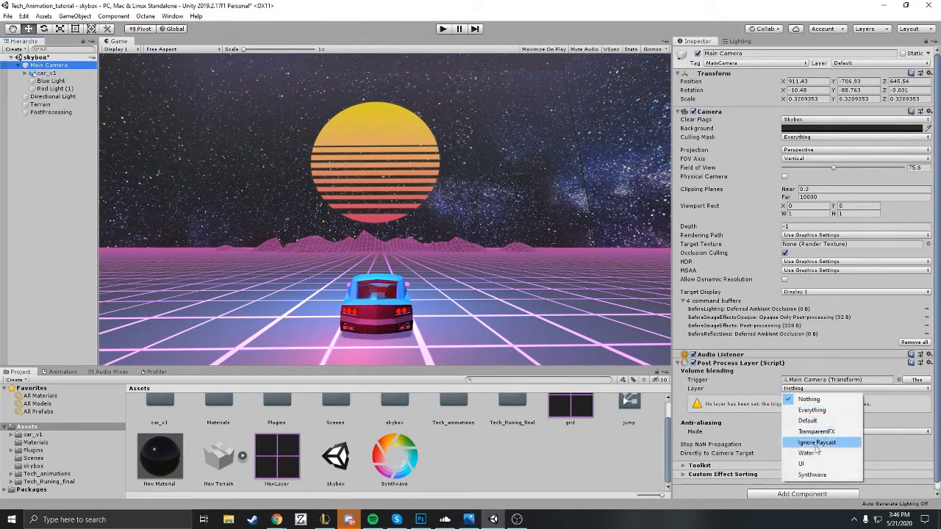
left_click(820, 476)
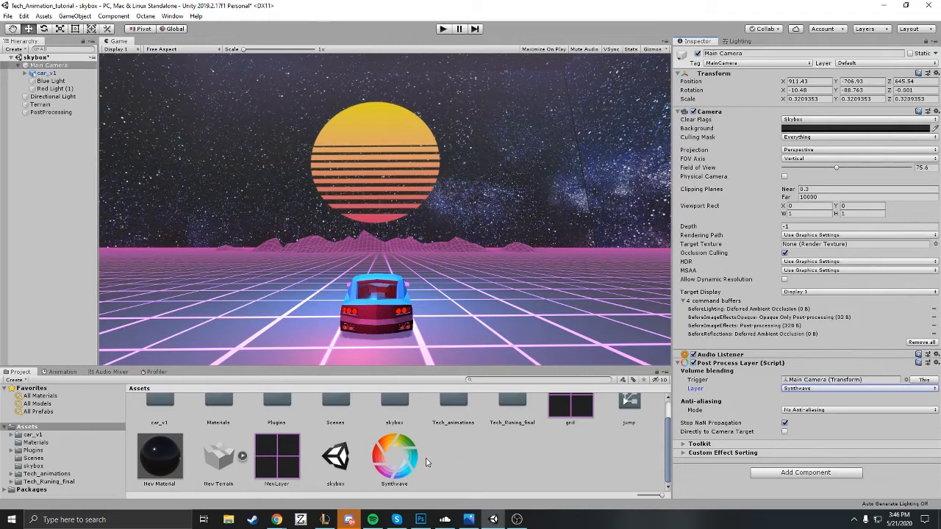
Step: Put the PostProcessing object on the Synthwave layer and assign the Synthwave profile to its Post Process Volume
left_click(404, 476)
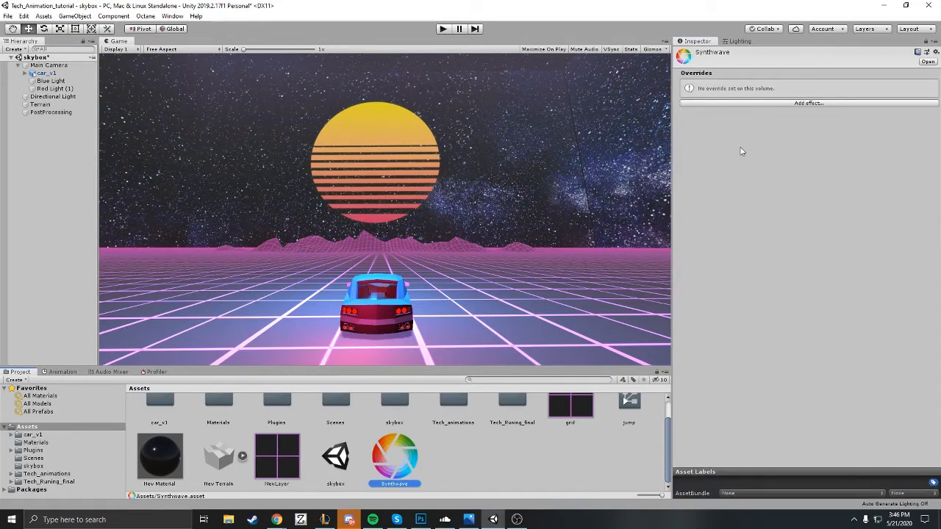
left_click(50, 112)
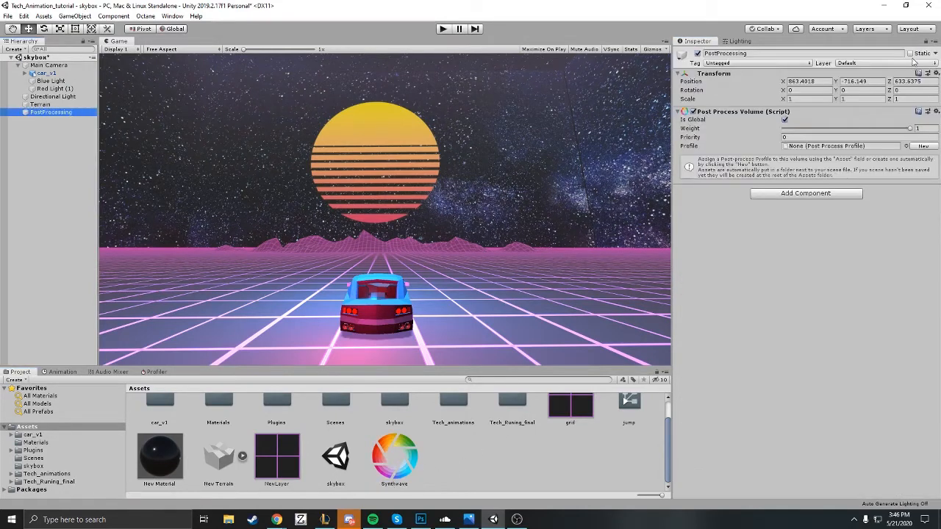
left_click(892, 64)
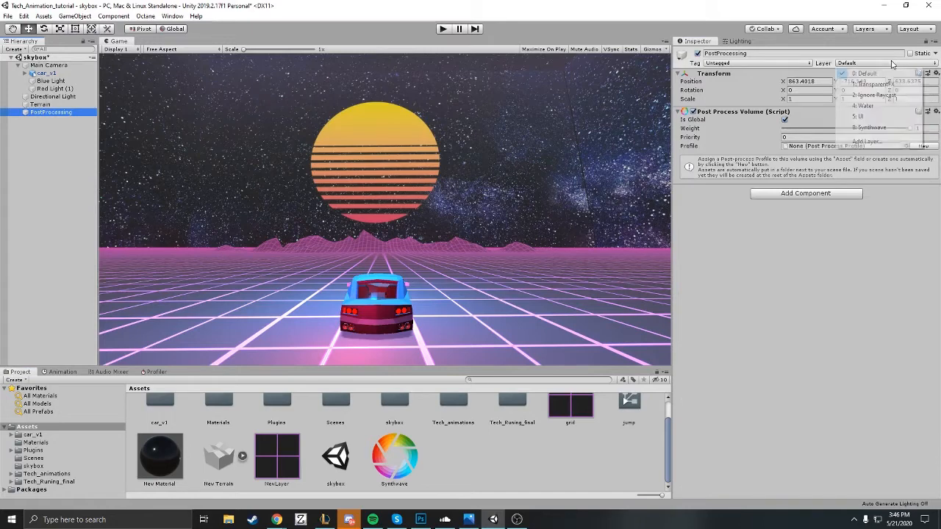
left_click(888, 129)
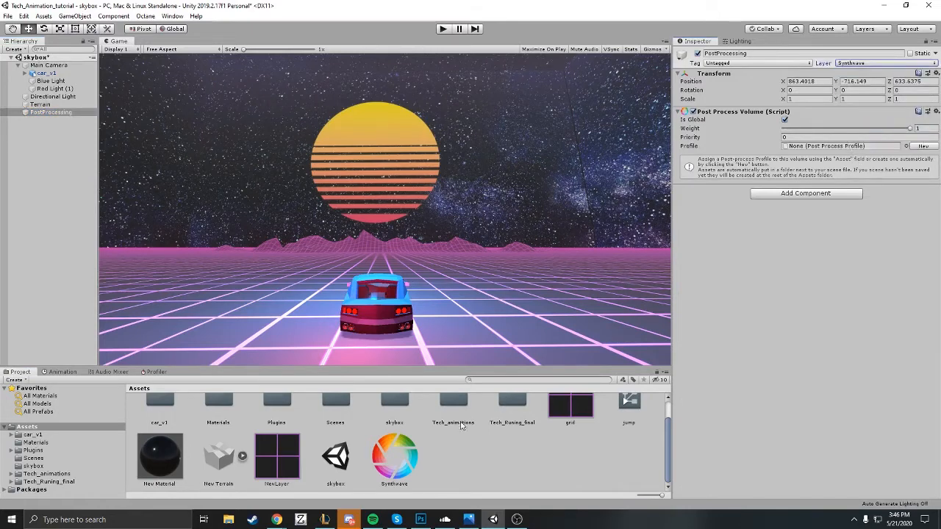
left_click(853, 146)
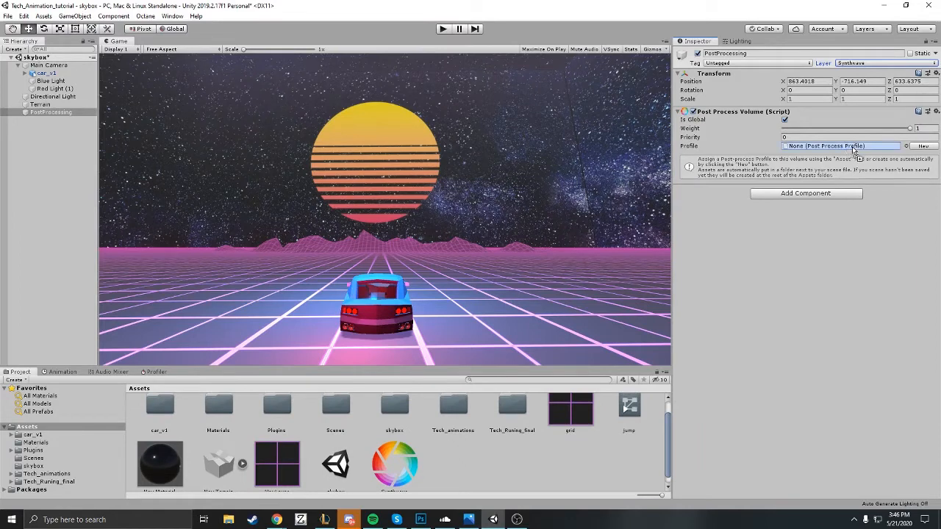
left_click_drag(853, 147, 854, 149)
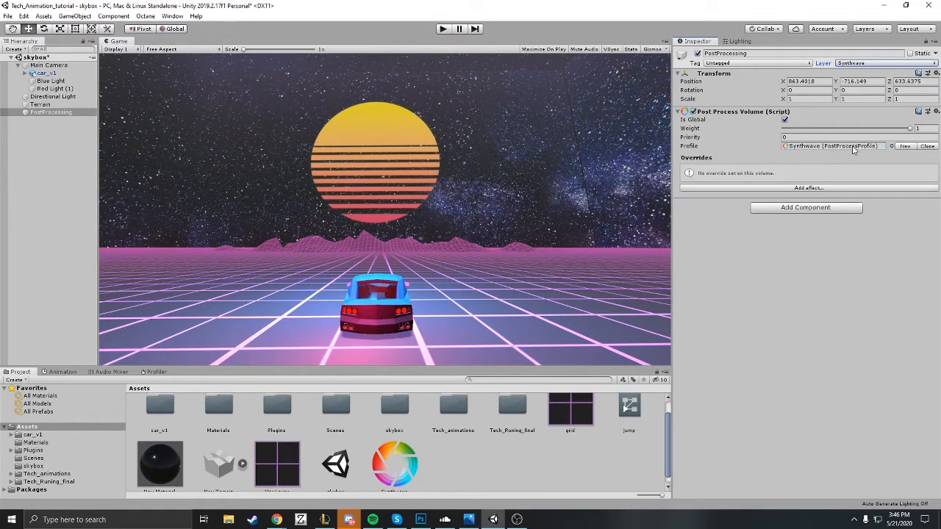
Step: Add an Ambient Occlusion effect to the PostProcessing object's volume overrides
left_click(804, 189)
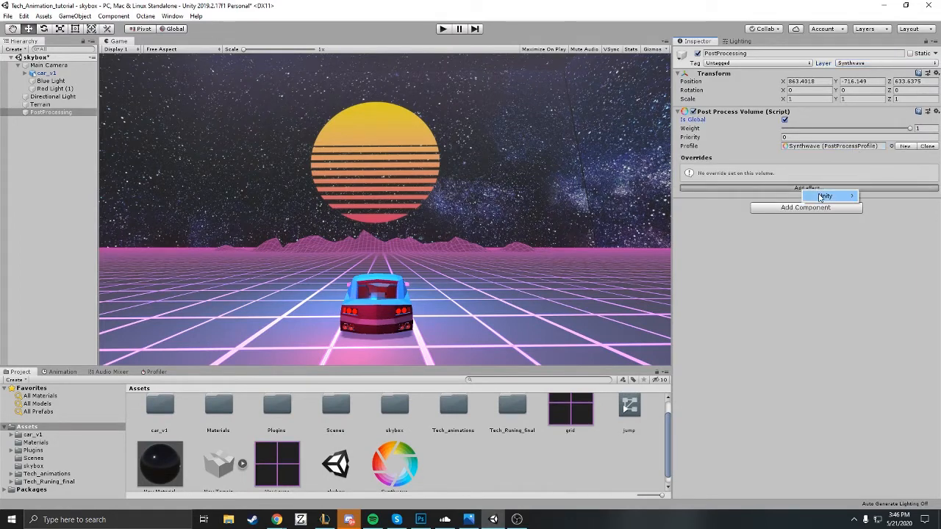
mouse_move(820, 197)
left_click(779, 196)
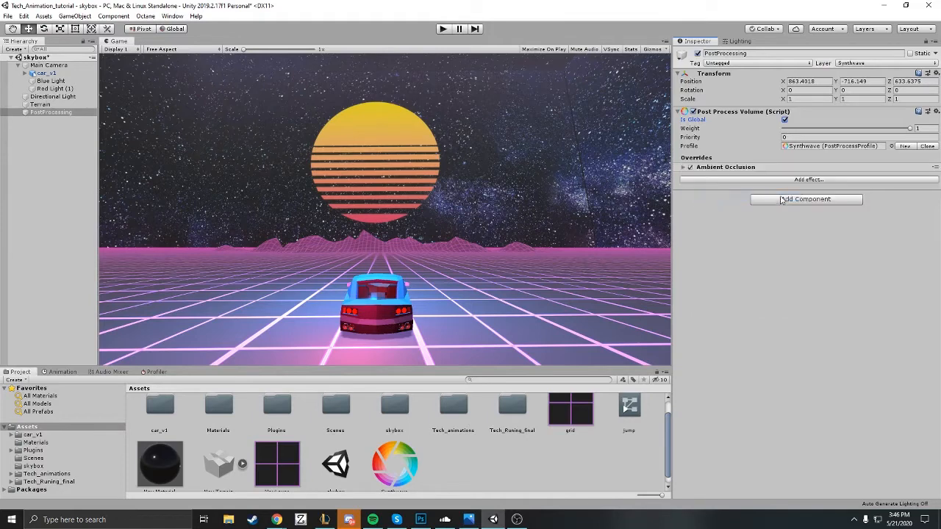
Step: Add a Bloom effect to the PostProcessing object's volume overrides
left_click(794, 181)
mouse_move(798, 189)
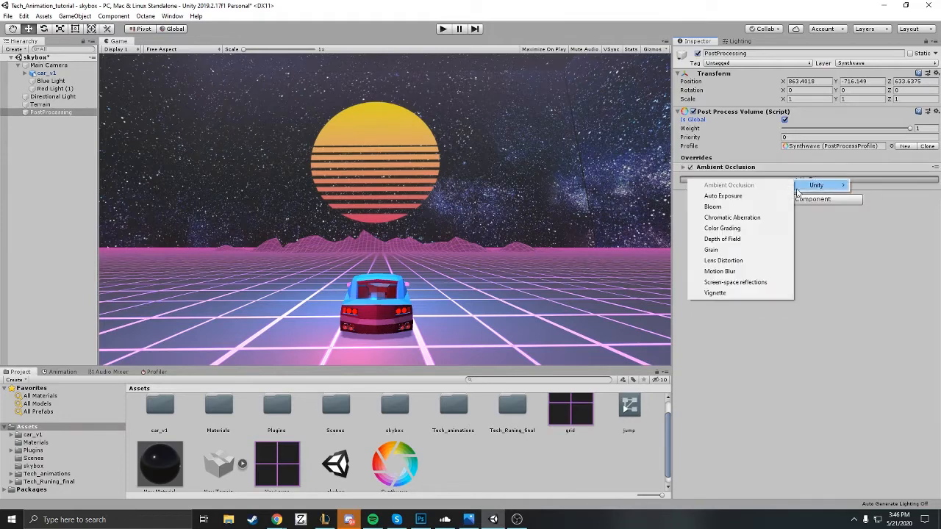
left_click(734, 208)
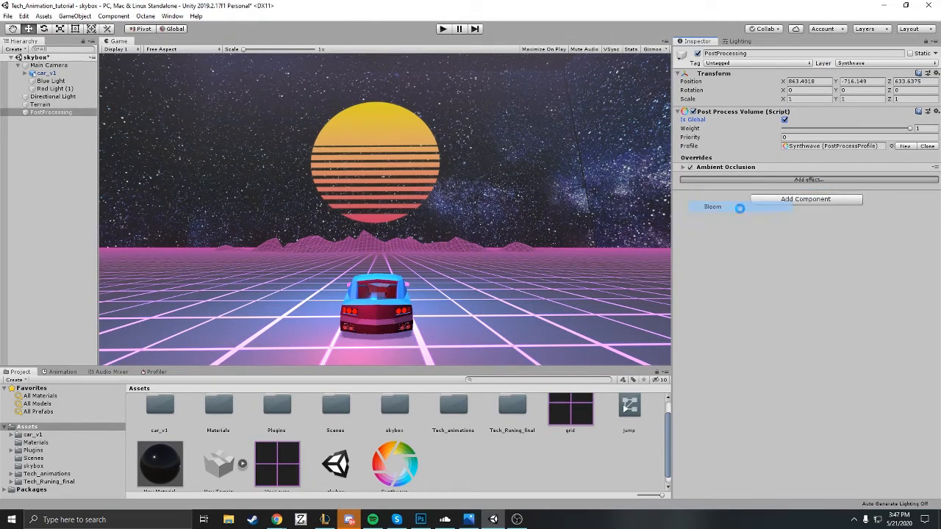
Step: Enable every Ambient Occlusion override and set its intensity to 0.66 and thickness modifier to 2.1
left_click(683, 168)
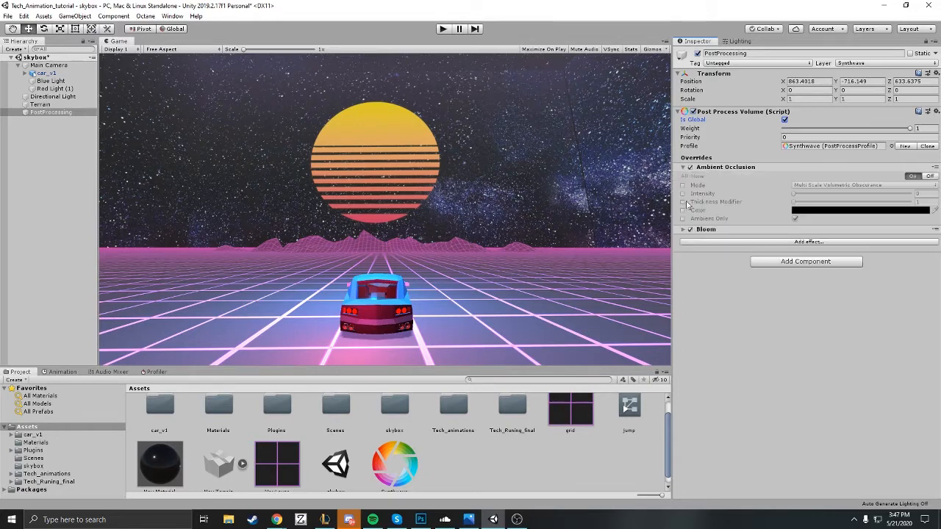
left_click(684, 230)
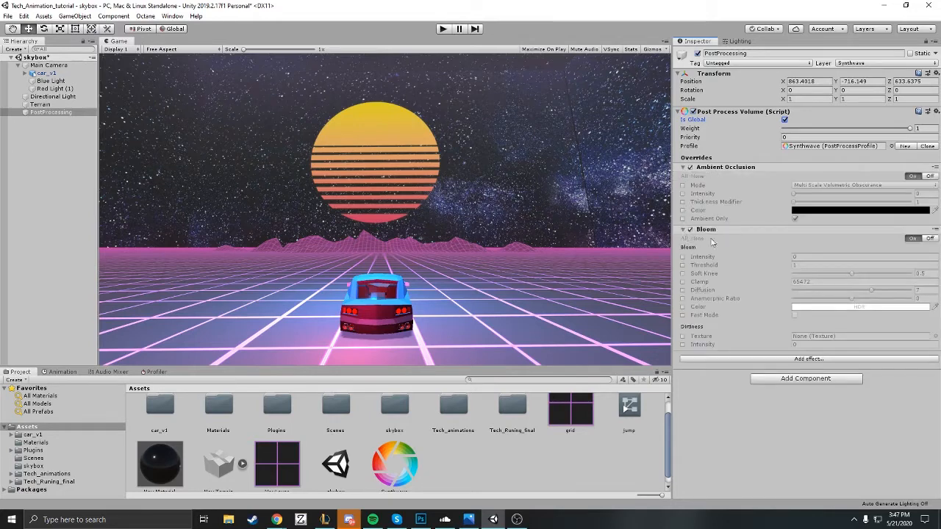
left_click(683, 186)
left_click(683, 193)
left_click(683, 201)
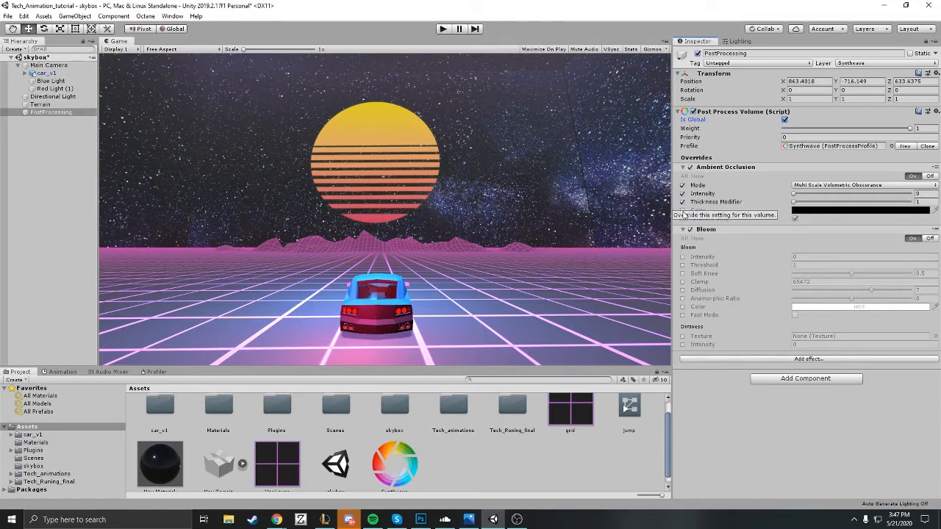
left_click(683, 211)
left_click(683, 219)
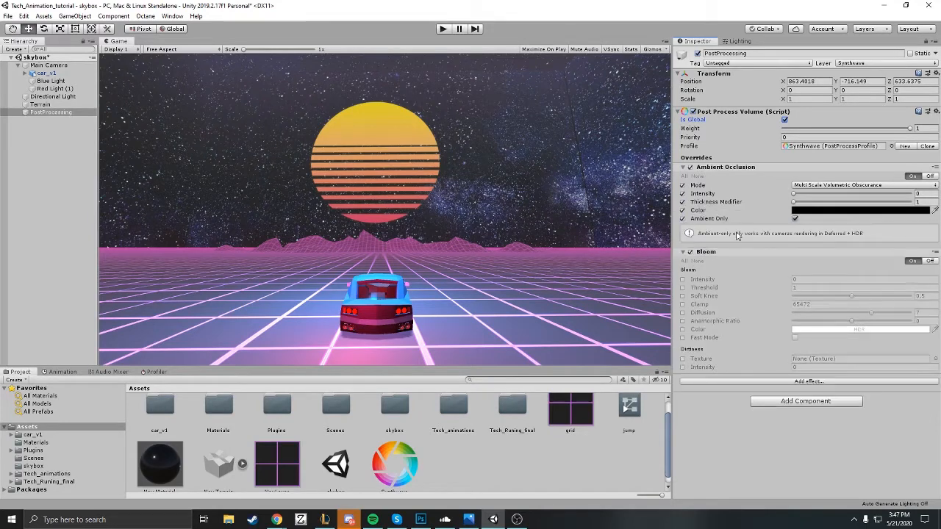
mouse_move(795, 197)
left_mouse_down()
mouse_move(830, 199)
mouse_move(798, 203)
mouse_move(812, 197)
left_mouse_up()
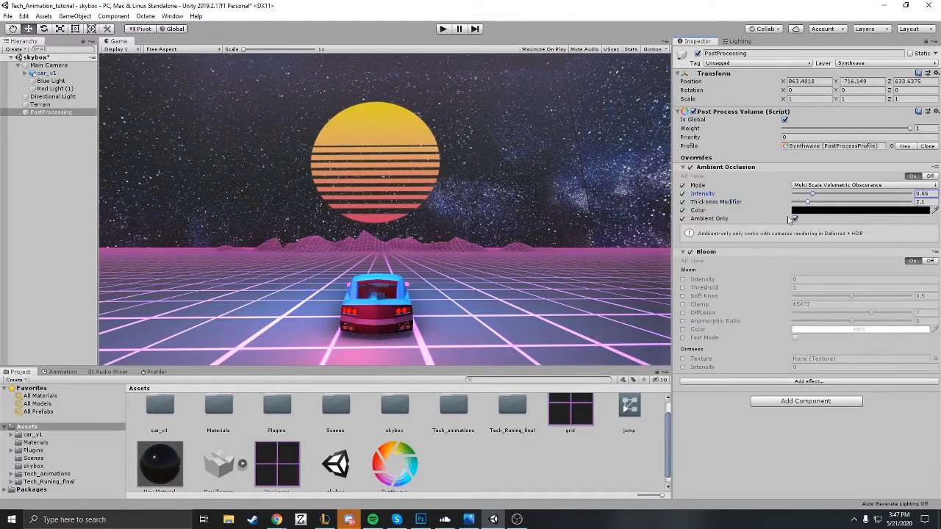
Step: Enable all Bloom overrides, from intensity through fast mode, including the dirtiness texture and intensity
left_click(683, 279)
left_click(682, 287)
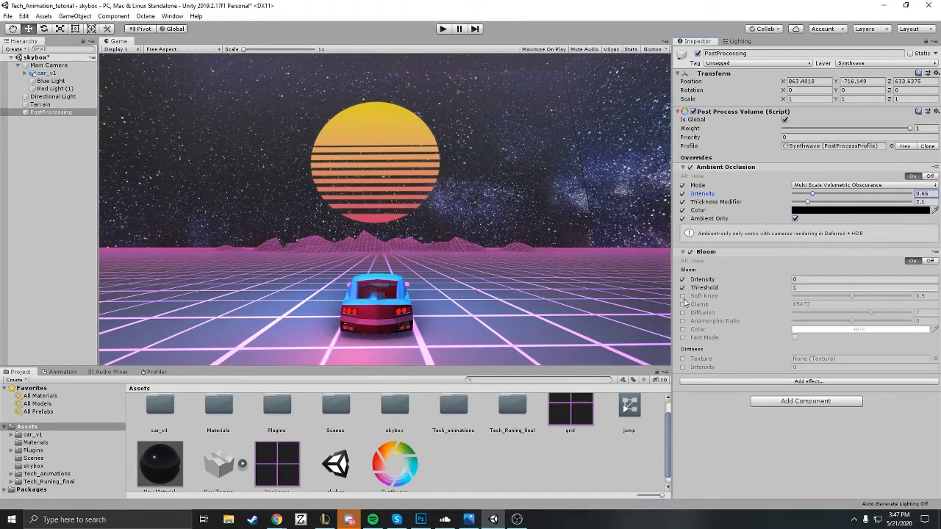
left_click(683, 296)
left_click(682, 304)
left_click(682, 312)
left_click(683, 320)
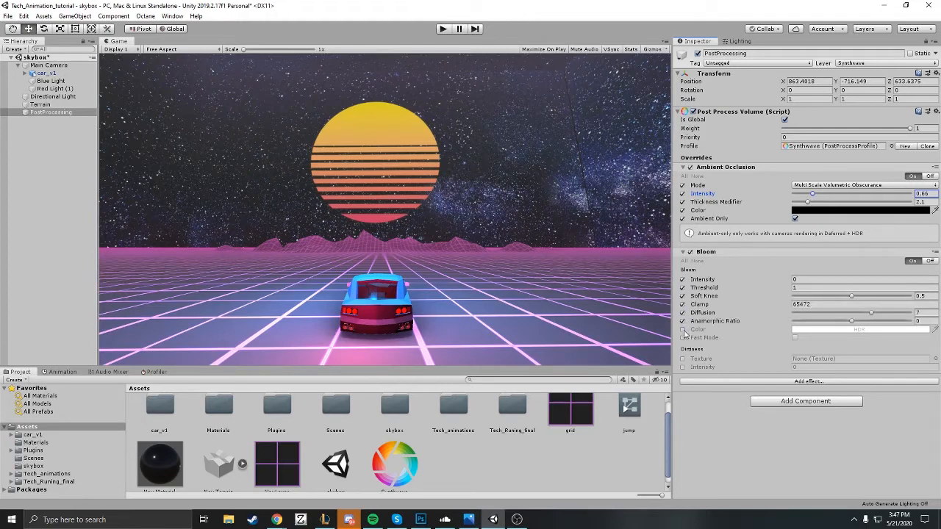
left_click(682, 328)
left_click(682, 338)
left_click(683, 360)
left_click(683, 367)
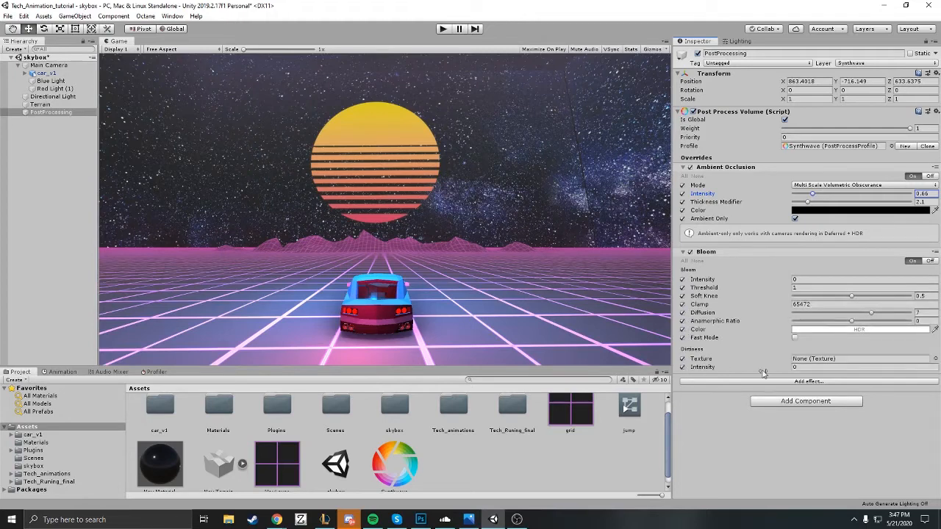
Step: Set the Bloom intensity to 1.84 and its threshold to 0.75
left_click(807, 281)
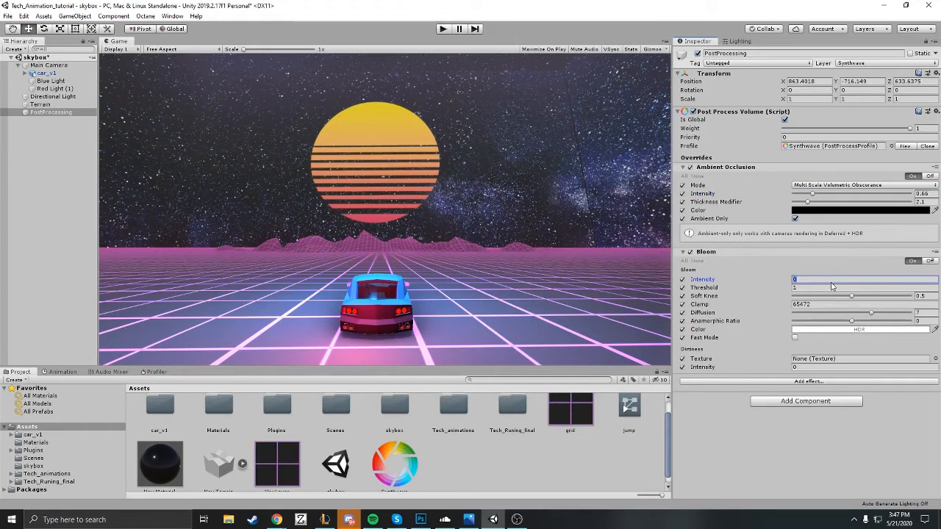
type("3.45")
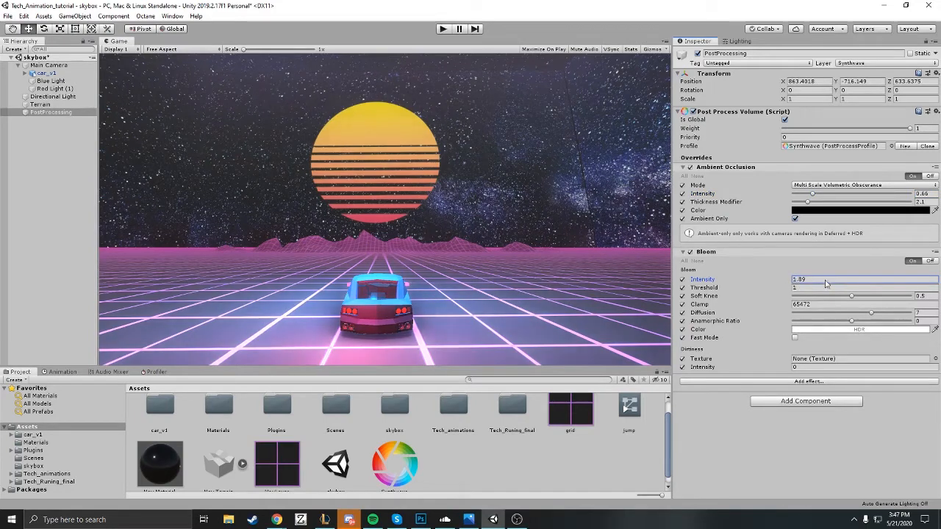
left_click_drag(854, 284, 854, 284)
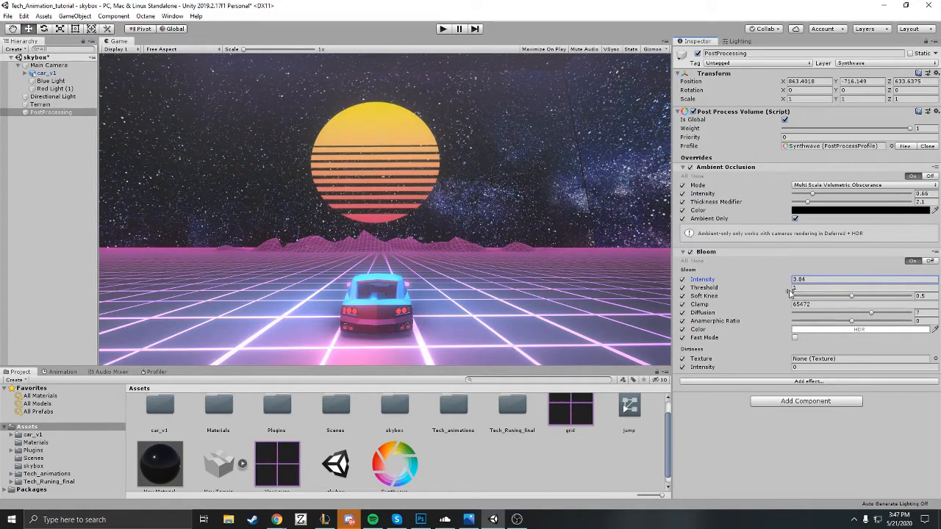
left_click_drag(789, 290, 755, 286)
Step: Add a Chromatic Aberration effect to the volume and expand its settings
left_click(723, 381)
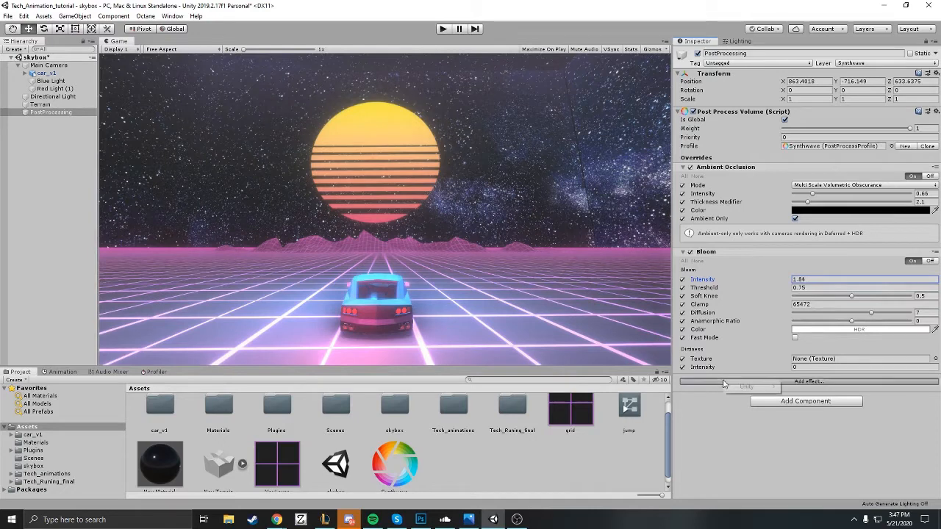
mouse_move(739, 387)
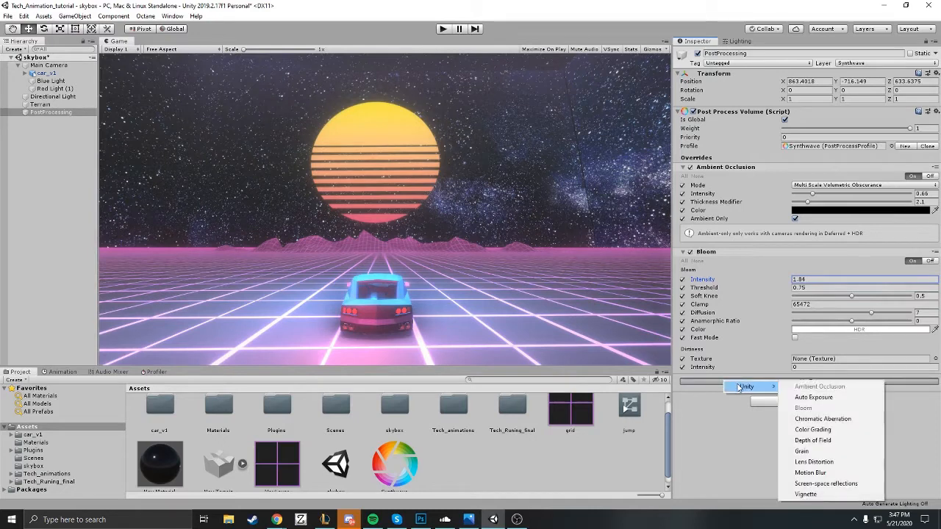
left_click(844, 419)
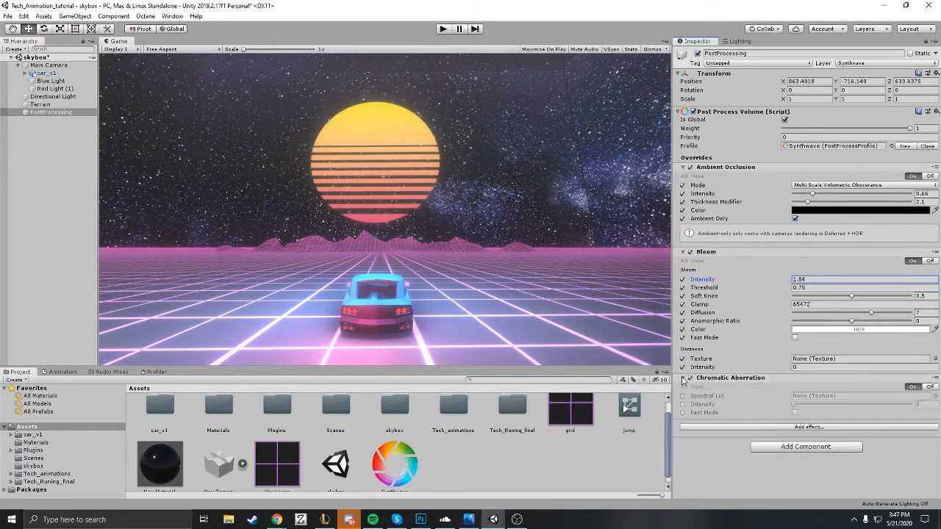
Step: Enable the Spectral Lut, Intensity and Fast Mode overrides of Chromatic Aberration and set the intensity to 0.462
left_click(682, 395)
left_click(683, 405)
left_click(682, 412)
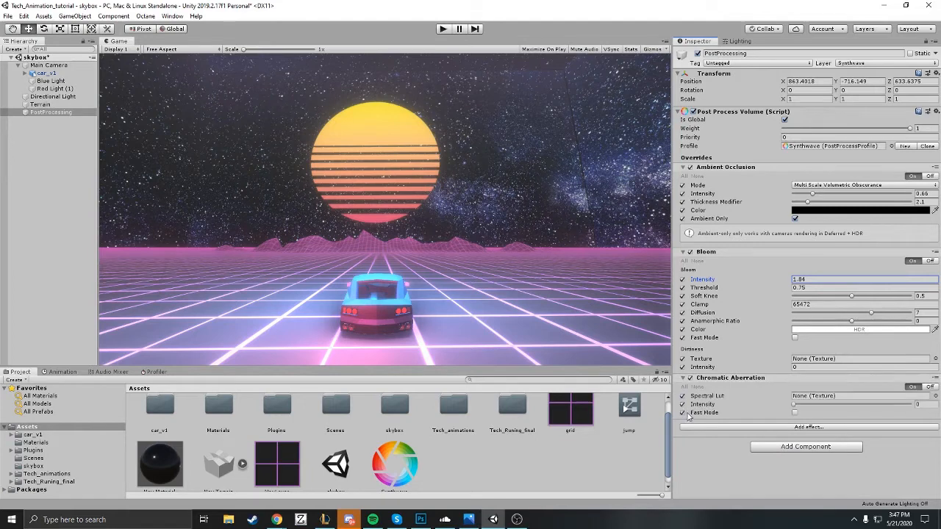
left_click_drag(798, 408, 849, 414)
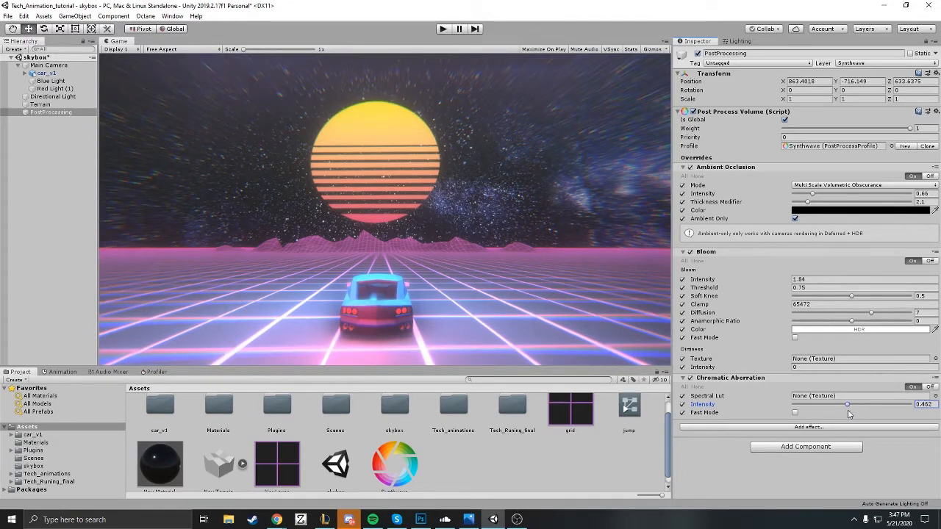
Step: Add a Color Grading effect to the volume overrides
left_click(705, 426)
mouse_move(717, 439)
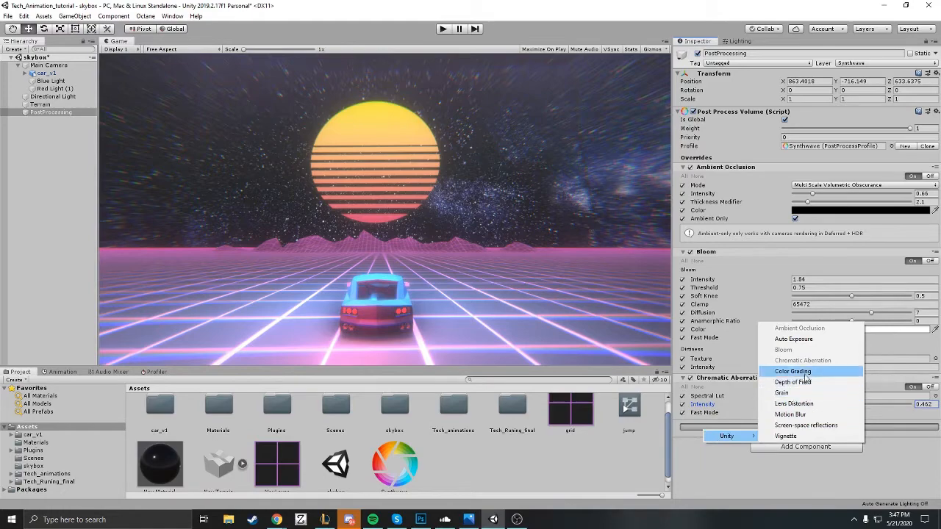
left_click(804, 373)
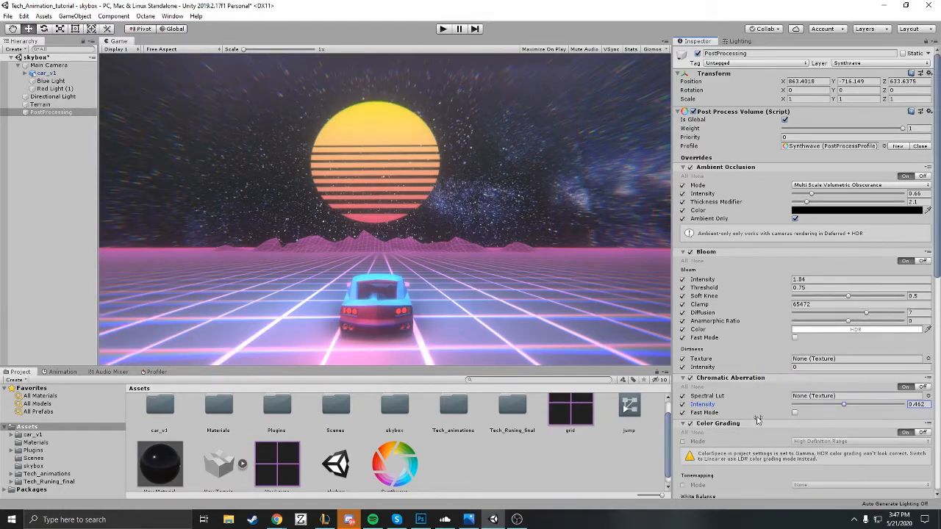
Step: Enable the Color Grading overrides for tonemapping mode, white balance temperature and tint, and all five tone settings
scroll(758, 417, "down", 5)
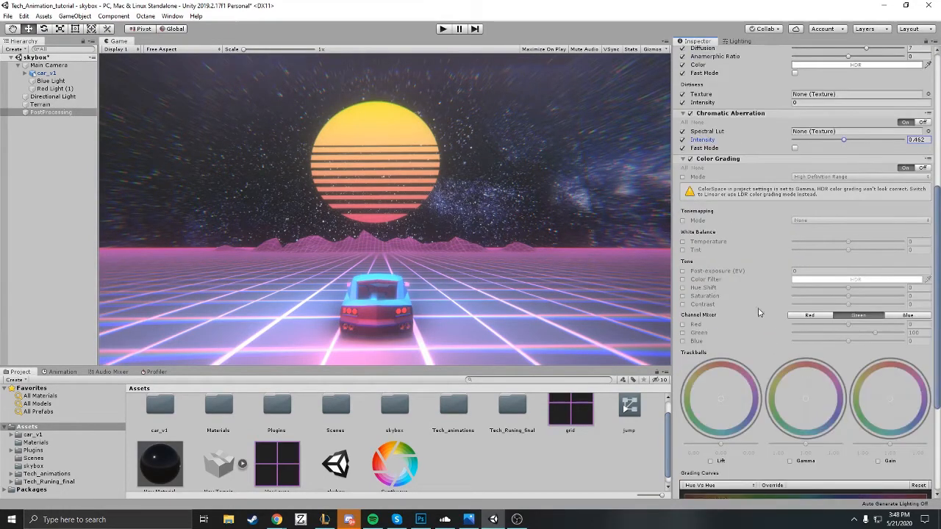
left_click(682, 220)
left_click(683, 242)
left_click(683, 250)
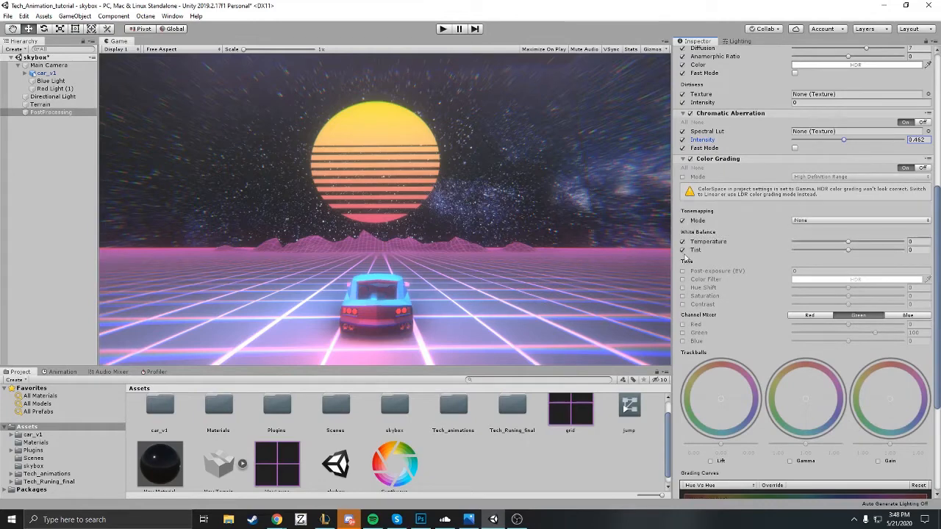
left_click(682, 272)
left_click(683, 279)
left_click(682, 295)
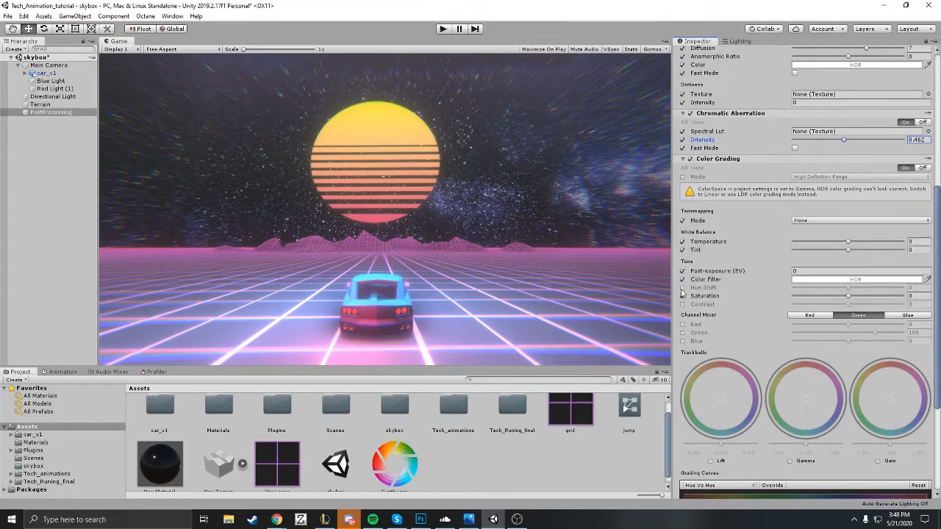
left_click(683, 288)
left_click(683, 303)
Step: Enable the red, green and blue Channel Mixer overrides and the Lift, Gamma and Gain trackballs in Color Grading
left_click(683, 324)
left_click(682, 332)
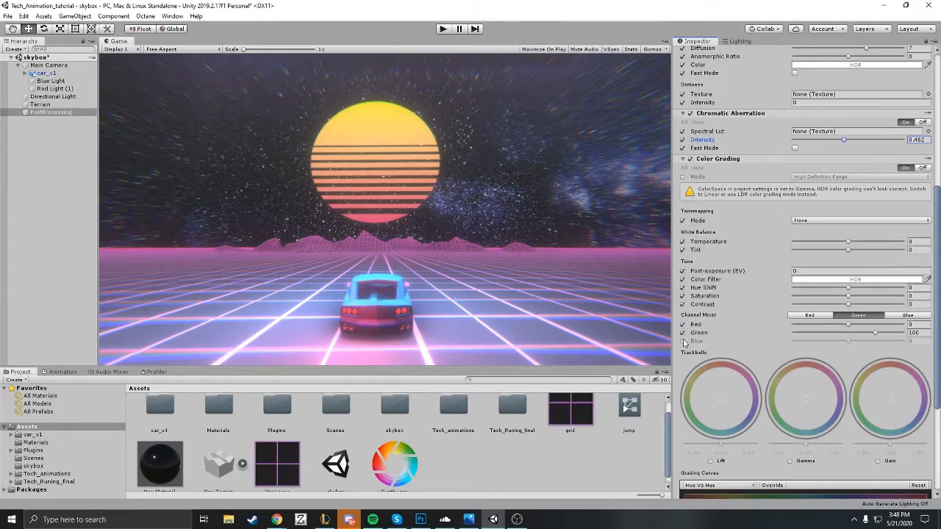
left_click(682, 340)
left_click(710, 461)
left_click(790, 461)
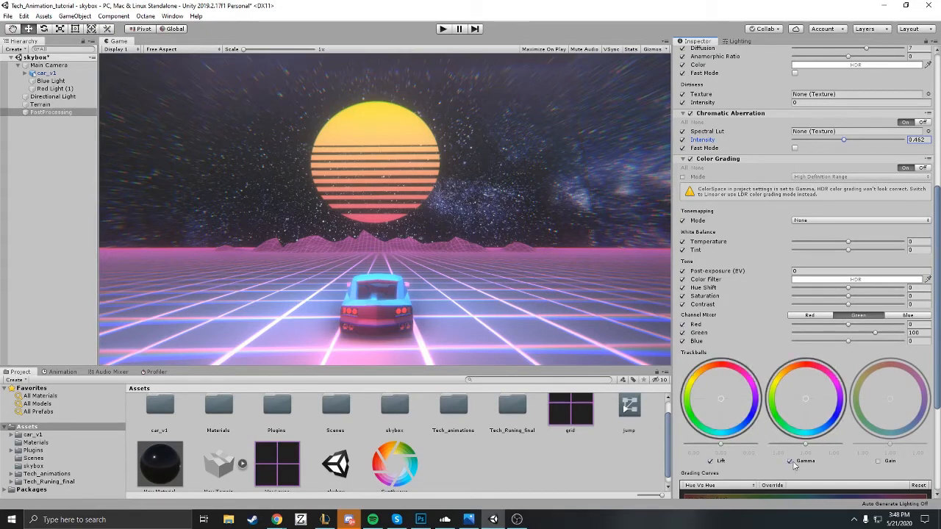
left_click(877, 461)
Step: Set the Color Grading tonemapping mode to ACES and the post-exposure to -0.54
left_click(801, 220)
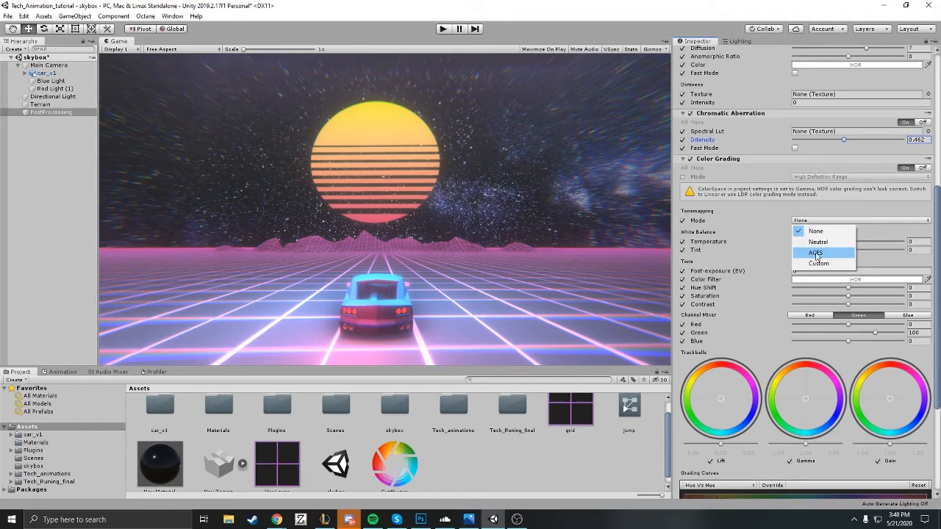
left_click(815, 253)
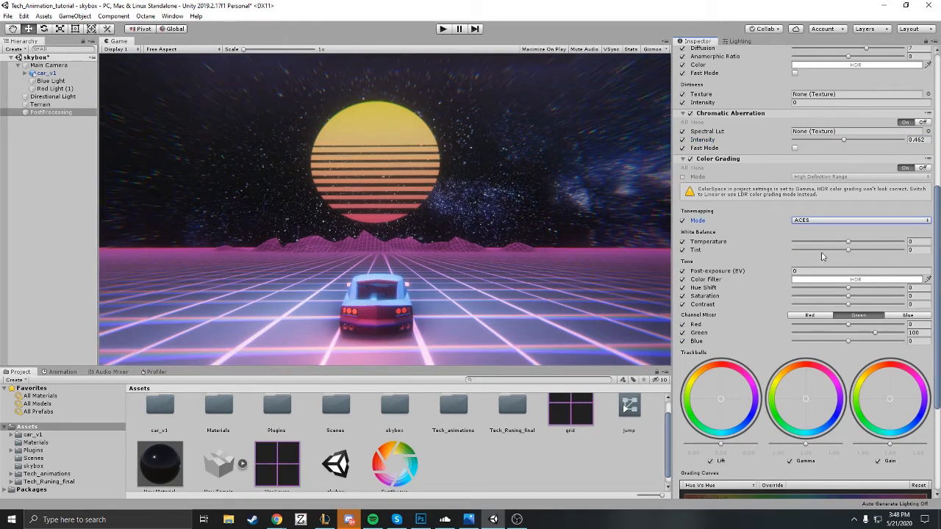
mouse_move(790, 273)
left_mouse_down()
mouse_move(800, 276)
mouse_move(792, 274)
left_mouse_up()
left_click_drag(788, 275, 788, 275)
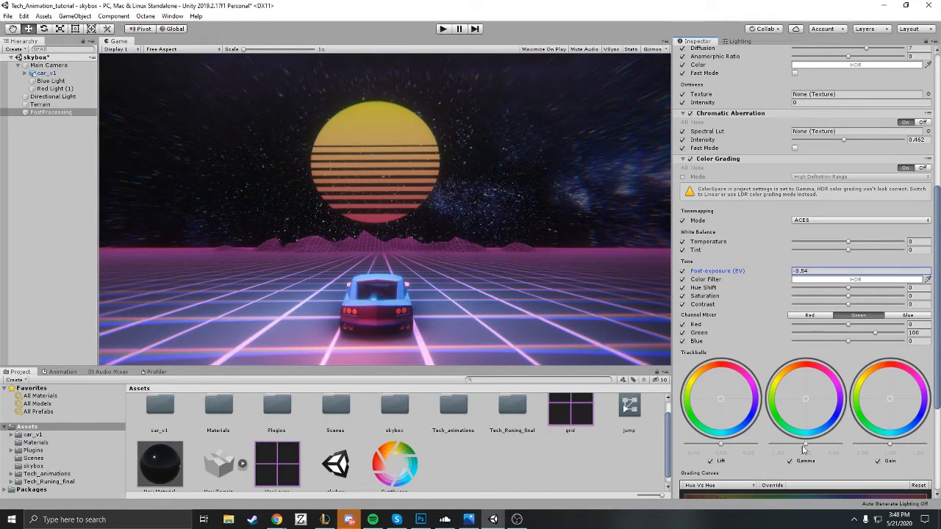
Step: Lower the level of the Gamma trackball slightly and fine-tune the Lift level in Color Grading
left_click_drag(806, 446, 801, 446)
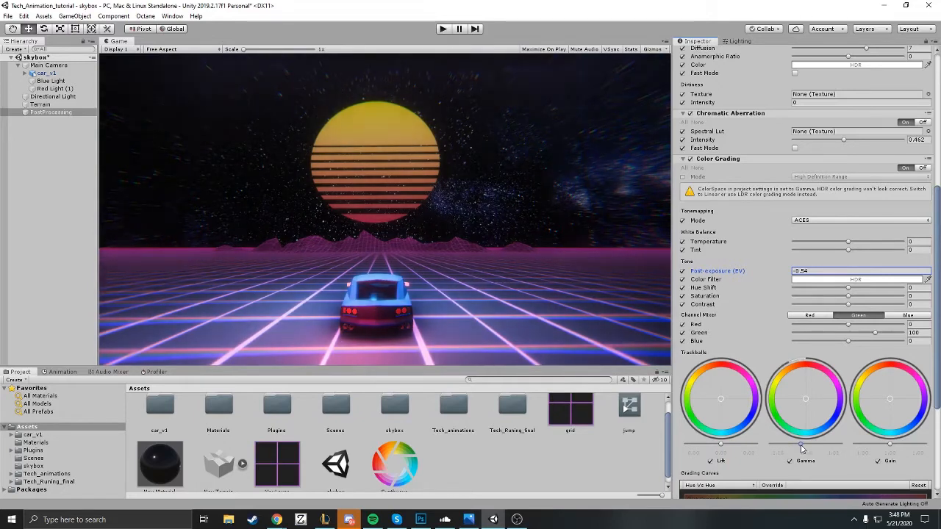
left_click_drag(720, 445, 719, 446)
Step: Add a Depth of Field effect to the volume below Color Grading
scroll(825, 421, "down", 5)
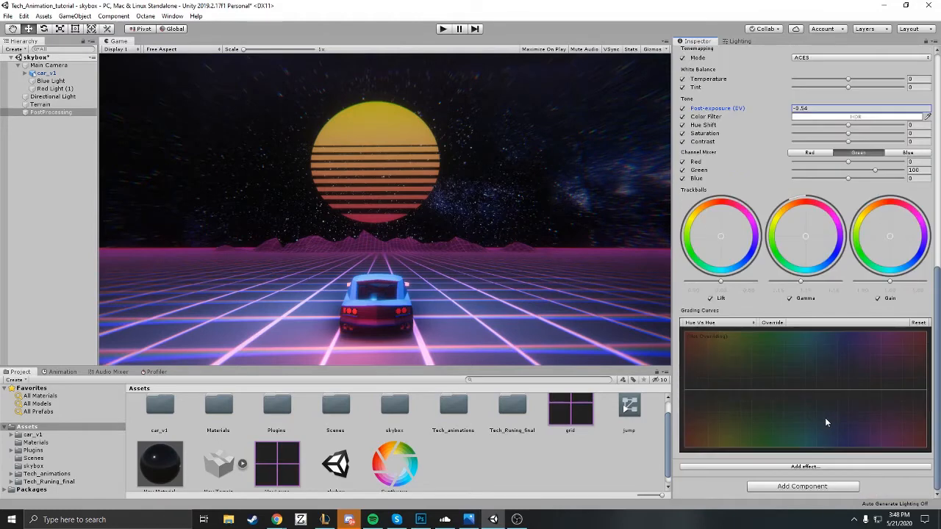
left_click(815, 465)
mouse_move(835, 474)
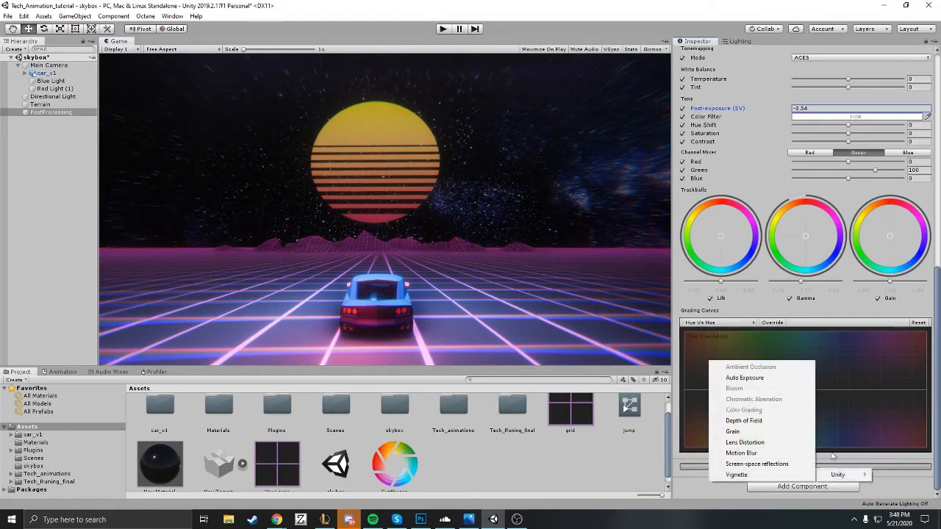
left_click(772, 421)
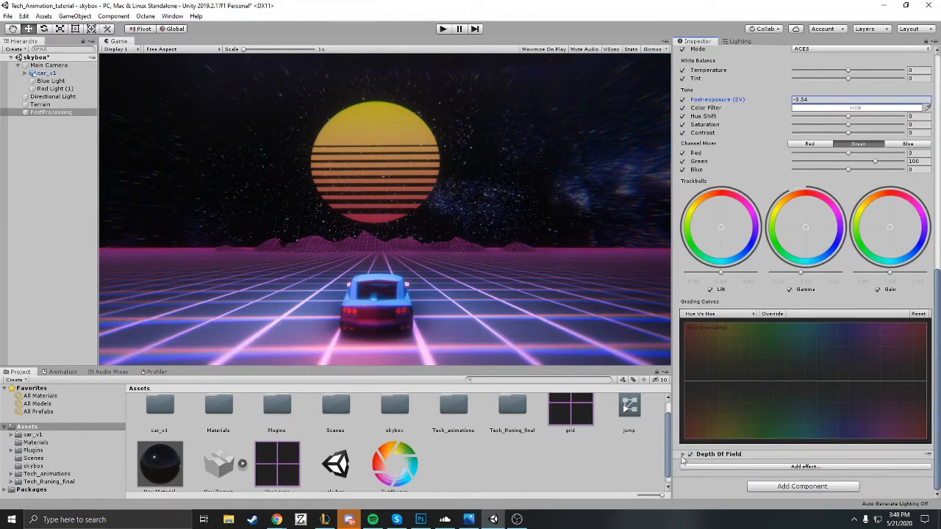
Step: Enable the Depth of Field overrides for focus distance, aperture, focal length and max blur size
left_click(683, 455)
scroll(776, 412, "down", 2)
left_click(682, 427)
left_click(683, 435)
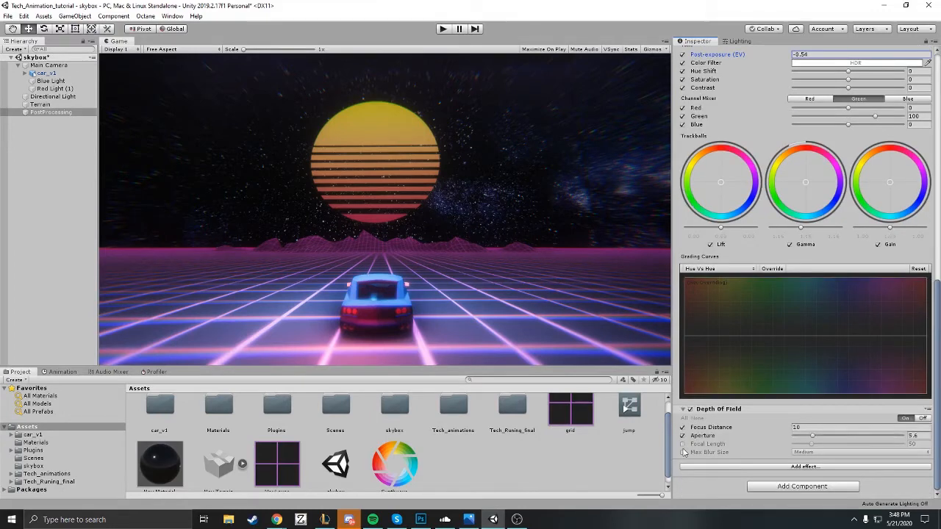
left_click(682, 444)
left_click(682, 453)
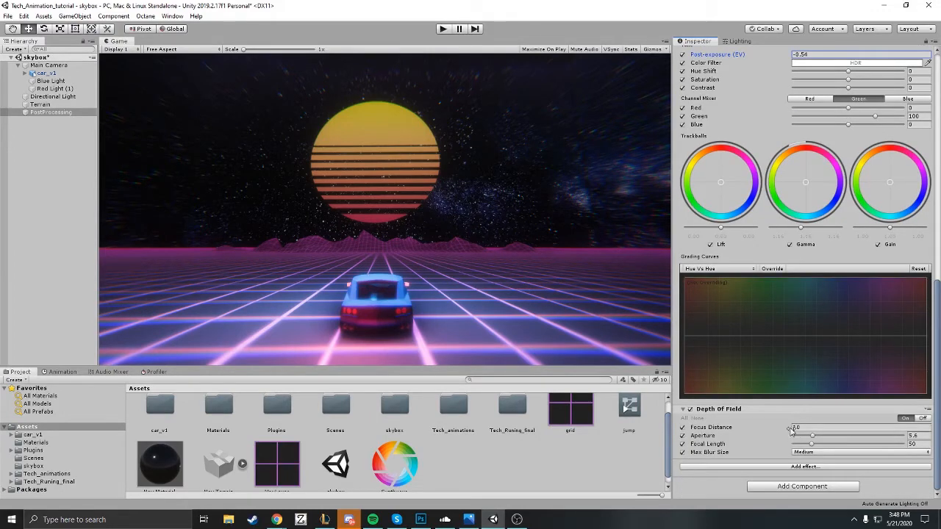
Step: Set the Depth of Field focus distance to 8.09 and the aperture to 4.5
left_click_drag(789, 429, 848, 429)
left_click_drag(33, 428, 763, 418)
mouse_move(814, 438)
left_mouse_down()
mouse_move(794, 439)
mouse_move(811, 440)
left_mouse_up()
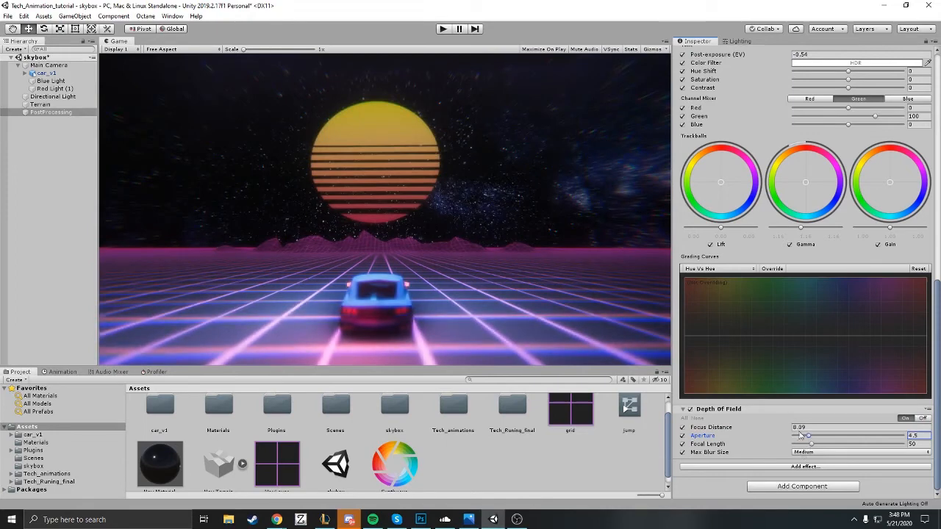
Step: Set the Depth of Field focus distance to 8.68 so the car appears sharper
left_click(797, 428)
type("10.76")
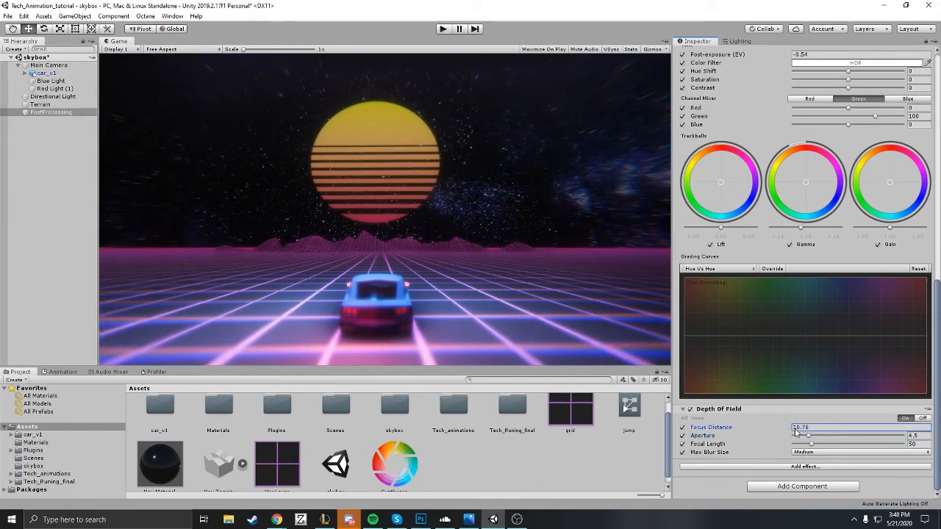
mouse_move(796, 433)
left_mouse_down()
mouse_move(847, 427)
mouse_move(751, 433)
mouse_move(783, 432)
left_mouse_up()
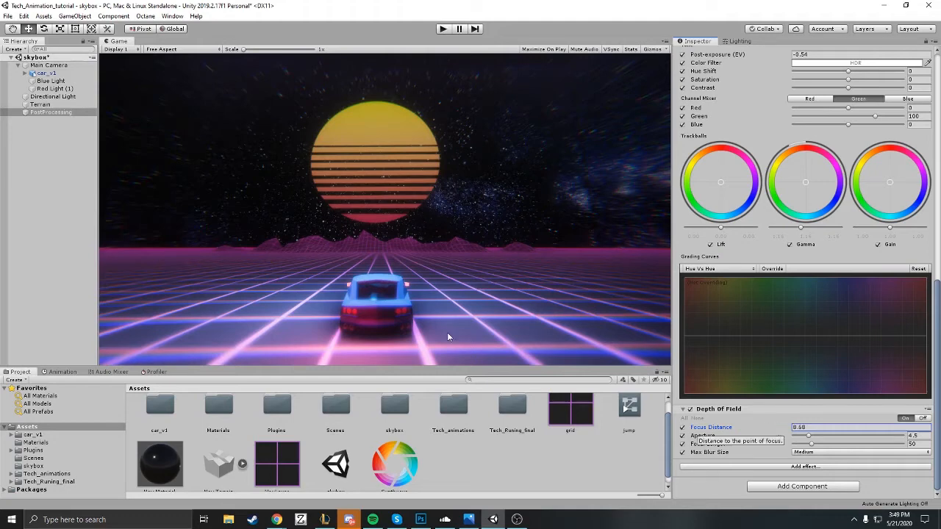
Step: Add a Grain effect to the volume below Depth of Field and expand its settings
left_click(724, 466)
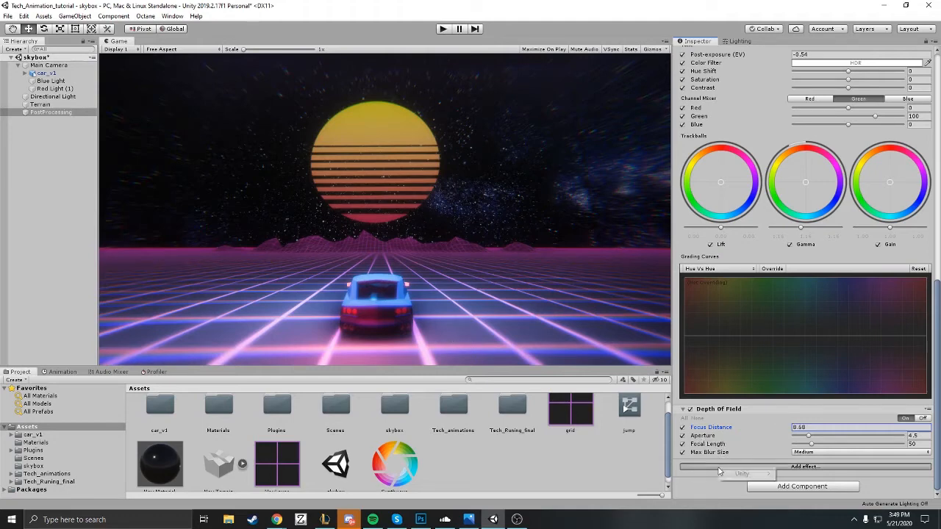
mouse_move(741, 476)
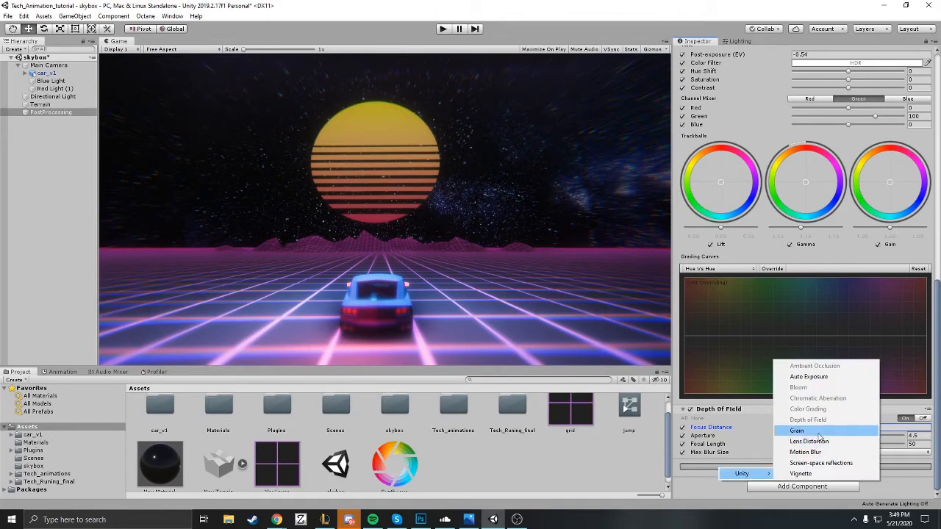
left_click(797, 431)
left_click(684, 455)
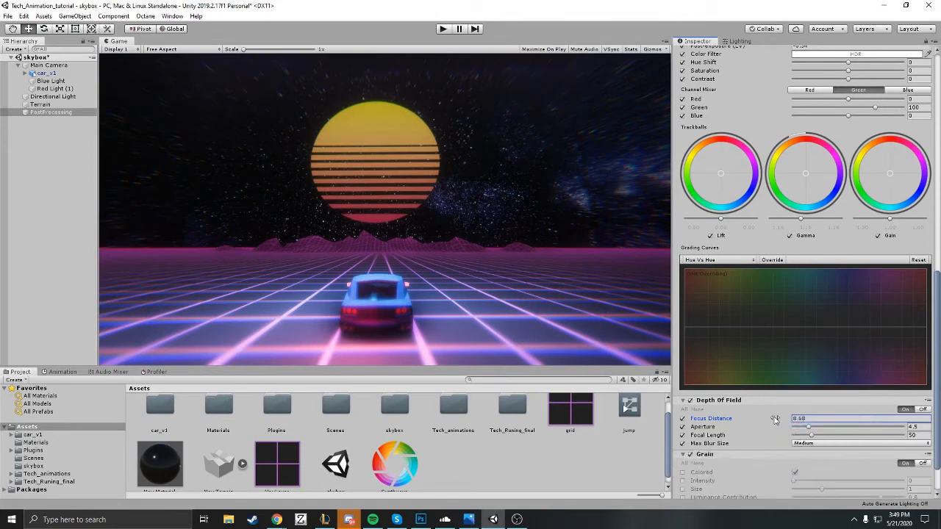
Step: Enable the Grain overrides, including luminance contribution, and set the intensity to 0.52 and the size to 1.69
scroll(685, 456, "down", 2)
left_click(683, 436)
left_click(683, 444)
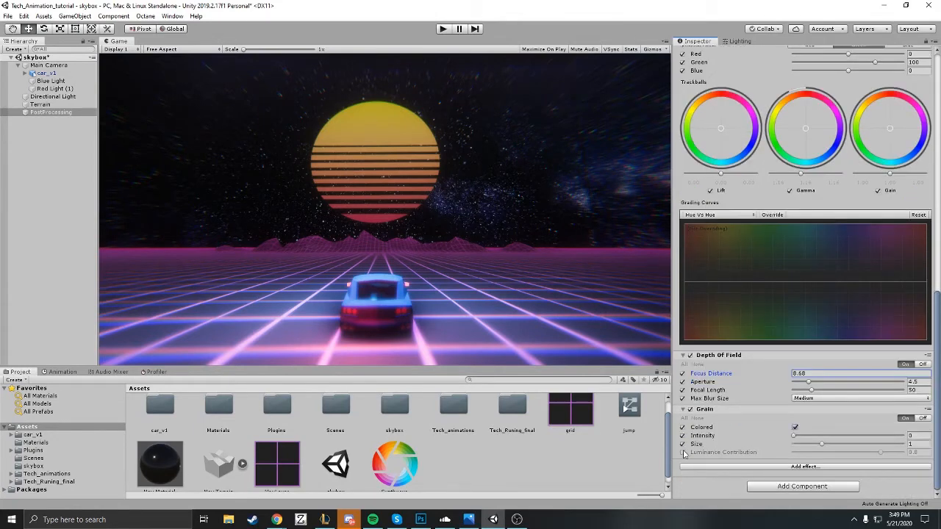
left_click(683, 452)
left_click_drag(794, 436, 854, 448)
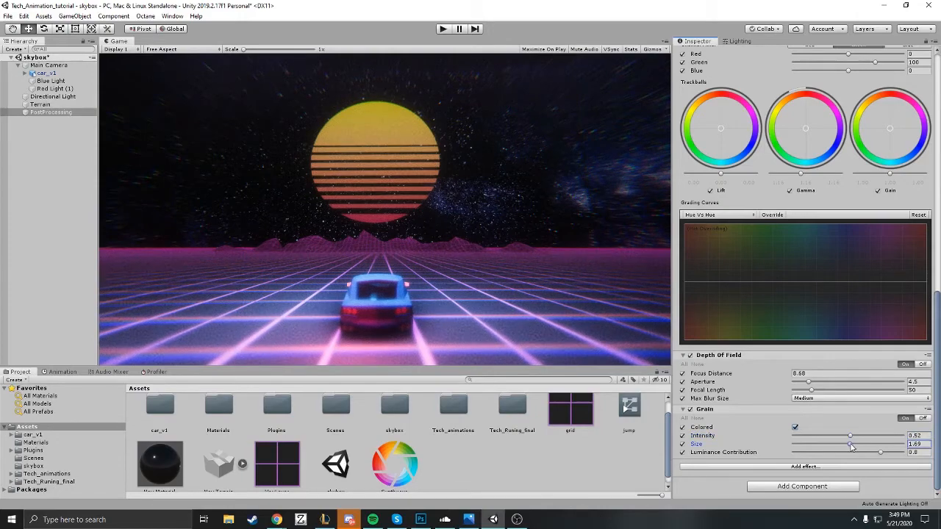
Step: Widen the Game view slightly by narrowing the Inspector
left_click_drag(670, 290, 800, 290)
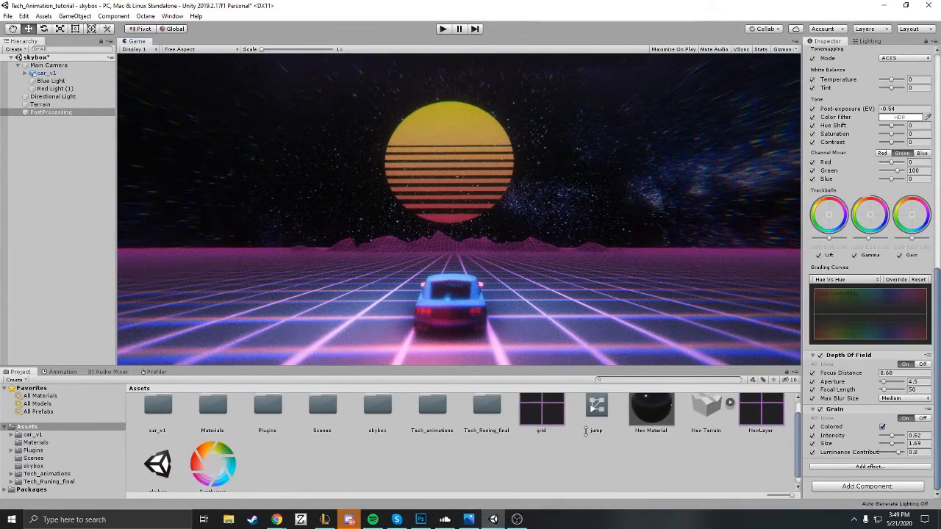
left_click_drag(801, 298, 712, 309)
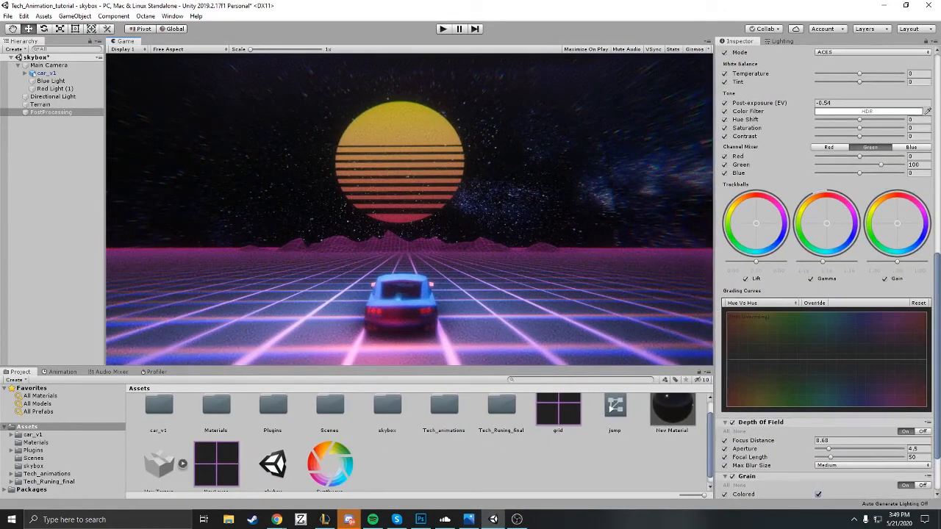
Step: Add a Lens Distortion effect to the volume below Grain and expand its settings
scroll(814, 324, "down", 3)
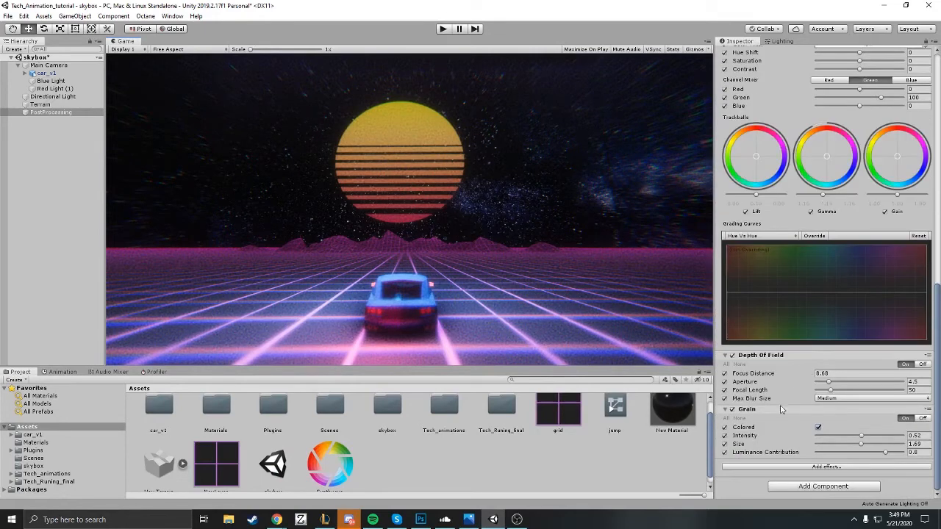
left_click(756, 467)
mouse_move(791, 473)
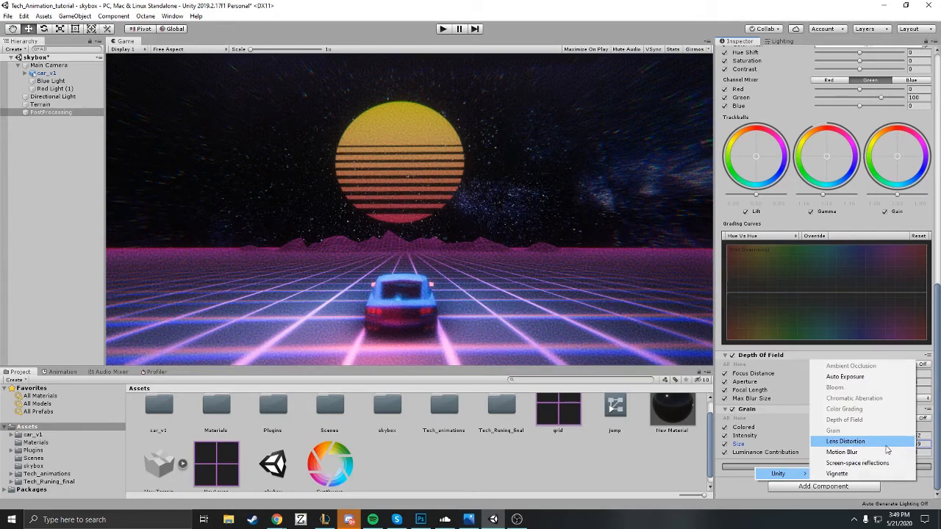
left_click(867, 442)
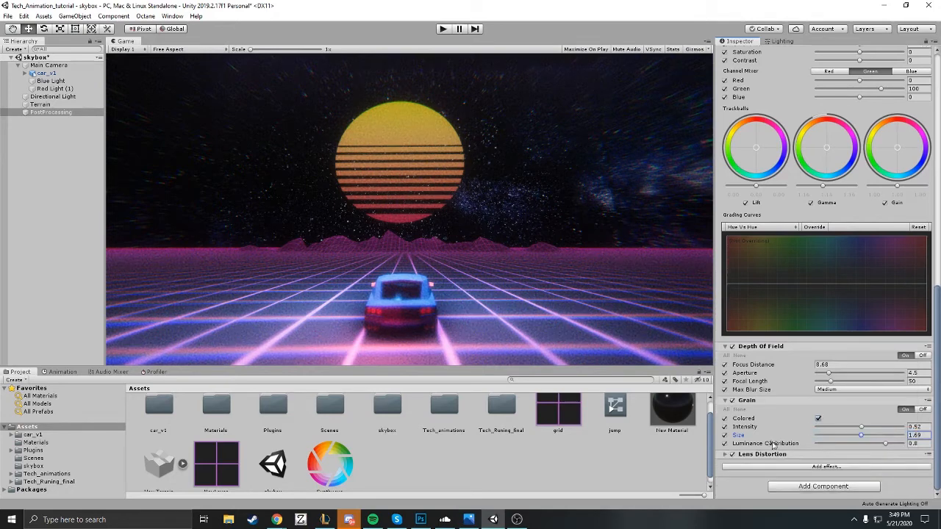
left_click(727, 455)
scroll(731, 452, "down", 3)
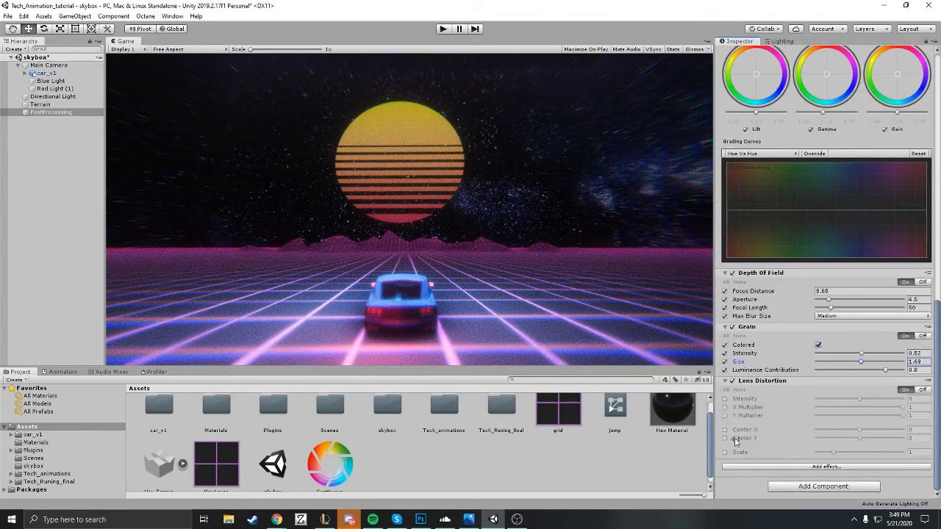
Step: Enable the Lens Distortion overrides for intensity, X and Y multiplier, center Y and scale
left_click(725, 398)
left_click(725, 407)
left_click(725, 438)
left_click(725, 452)
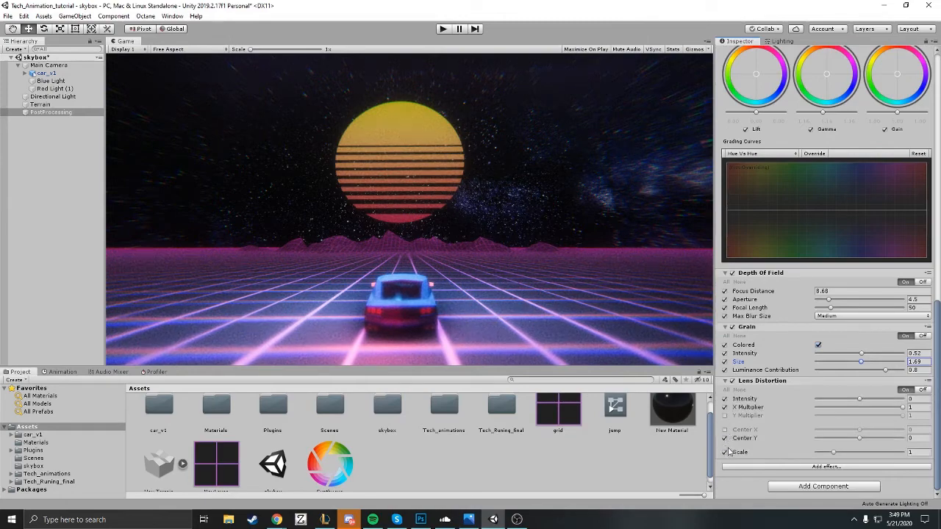
left_click(725, 415)
Step: Try a Lens Distortion intensity of about -66 and undo it
left_click_drag(858, 400, 833, 400)
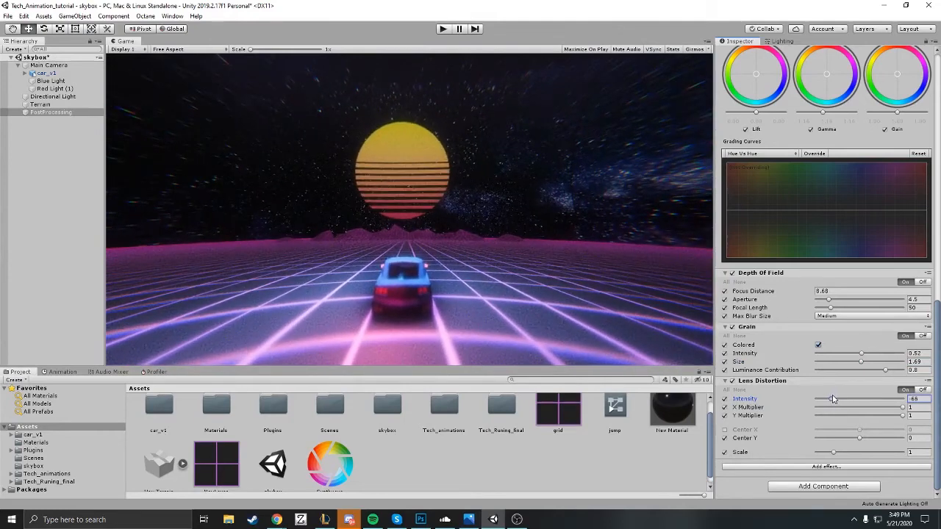
key("ctrl+z")
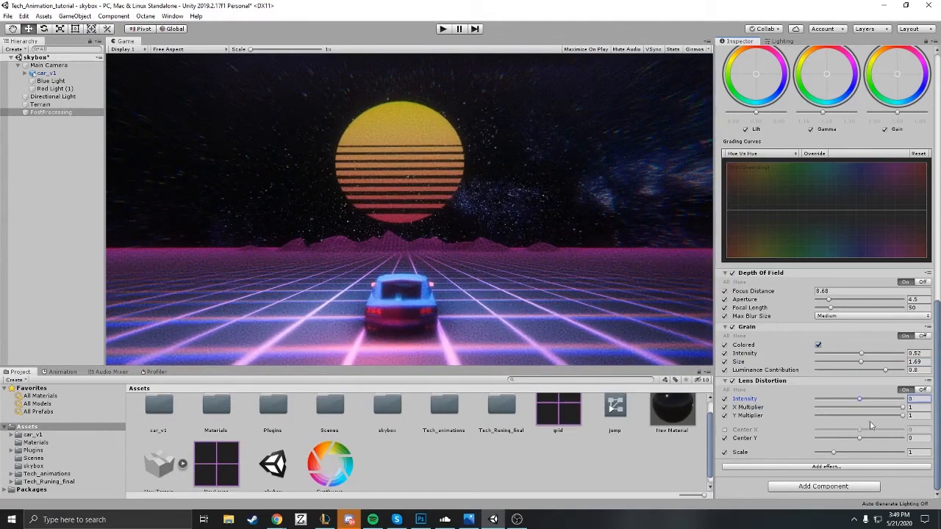
Step: Add a Vignette effect to the volume and disable the Lens Distortion effect
left_click(801, 469)
left_click(757, 476)
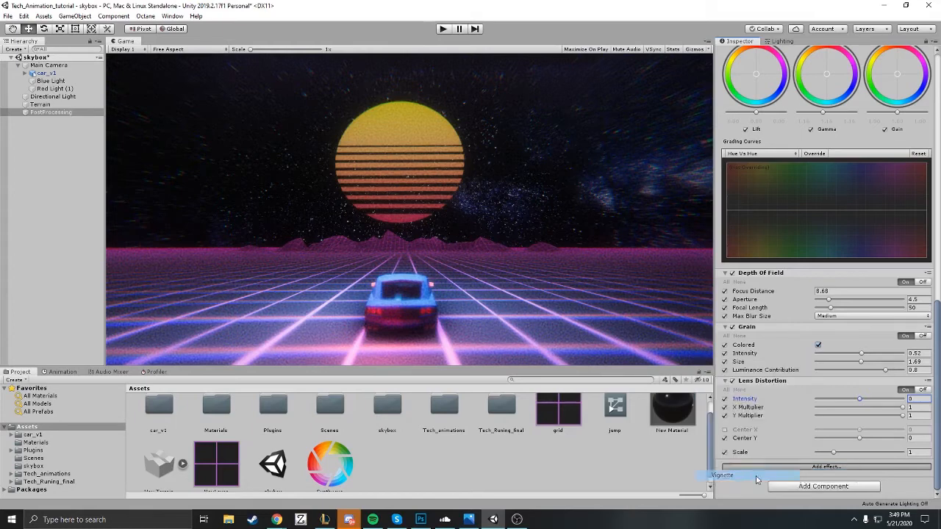
left_click(733, 372)
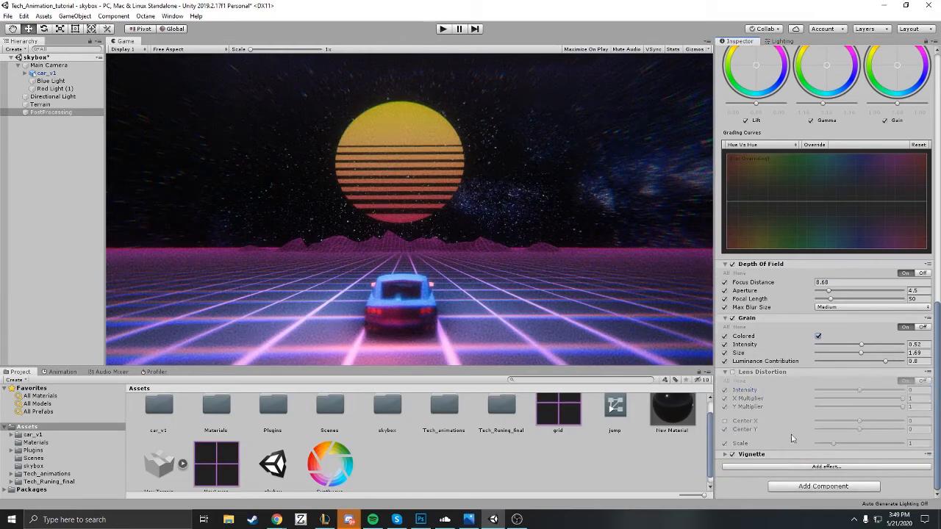
Step: Expand the Vignette effect and enable its mode, color, center, intensity, smoothness, roundness and rounded overrides
left_click(747, 468)
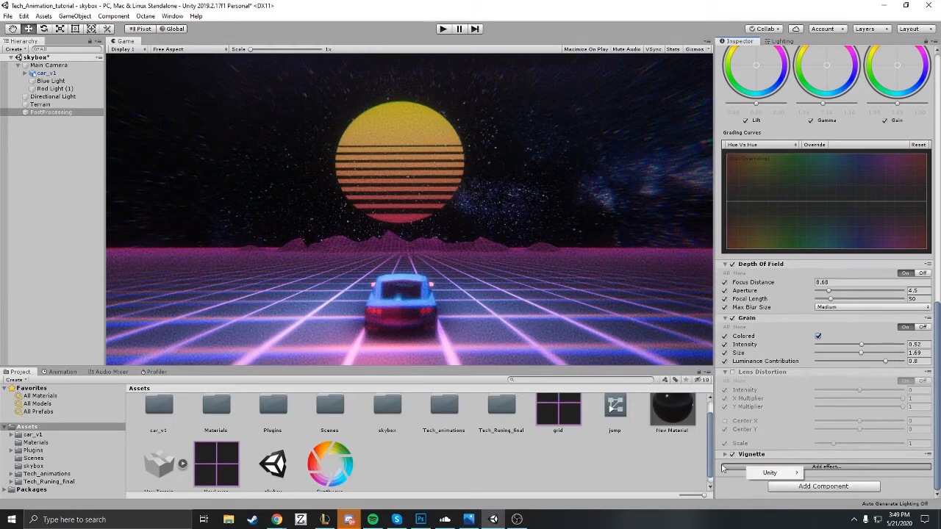
left_click(724, 457)
left_click(726, 455)
scroll(735, 423, "down", 3)
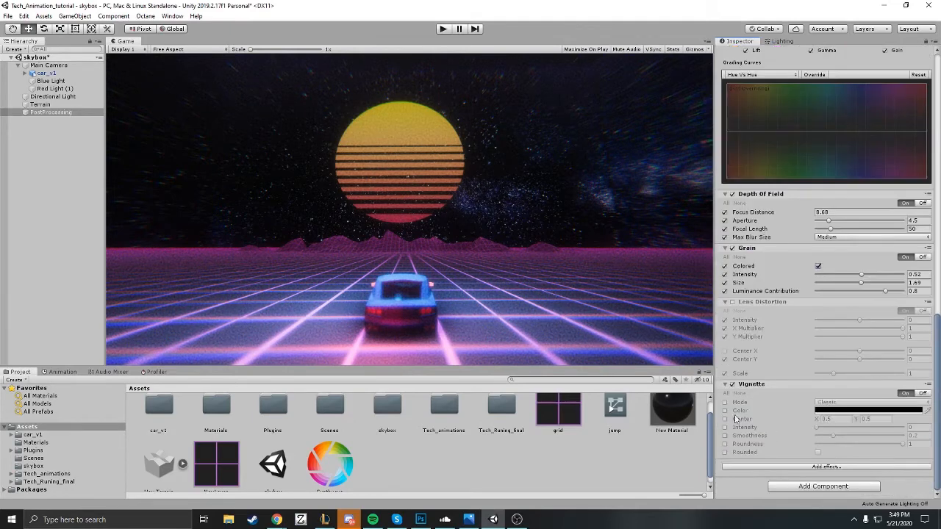
left_click(725, 402)
left_click(725, 419)
left_click(725, 410)
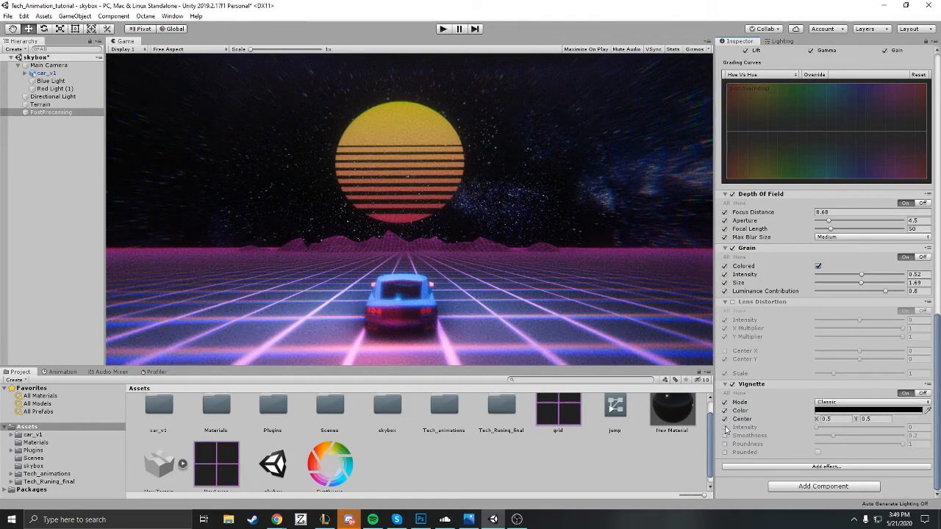
left_click(725, 427)
left_click(725, 436)
left_click(725, 444)
left_click(725, 452)
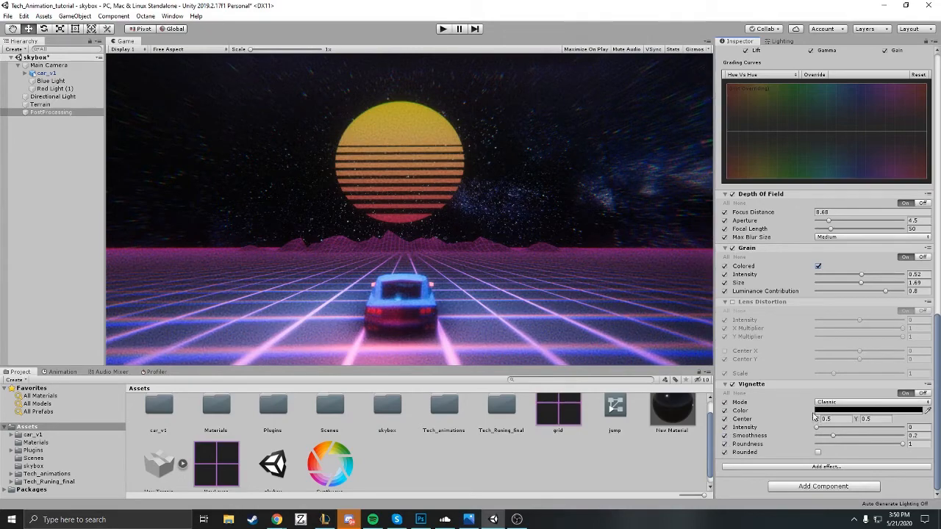
Step: Set the Vignette intensity to 0.444 and its color to a dark purple, hex 5A0853
left_click_drag(815, 432, 855, 424)
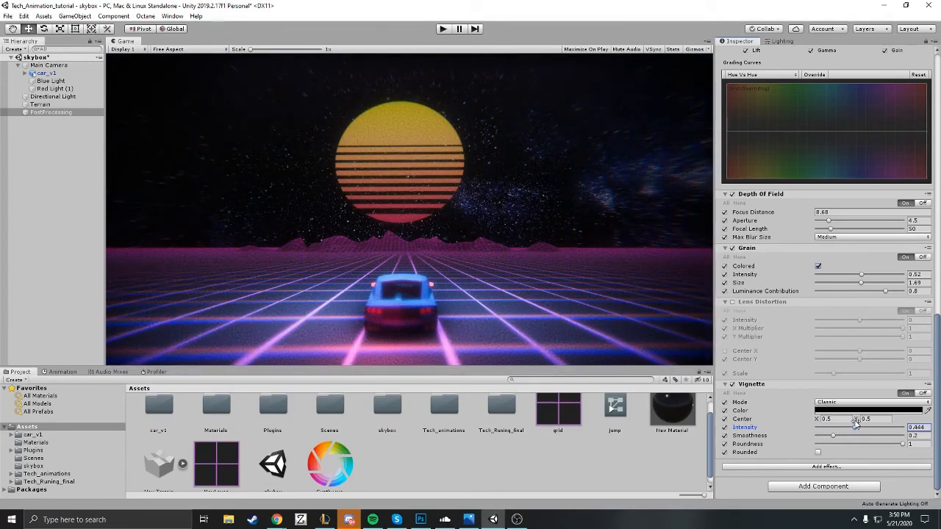
left_click(853, 412)
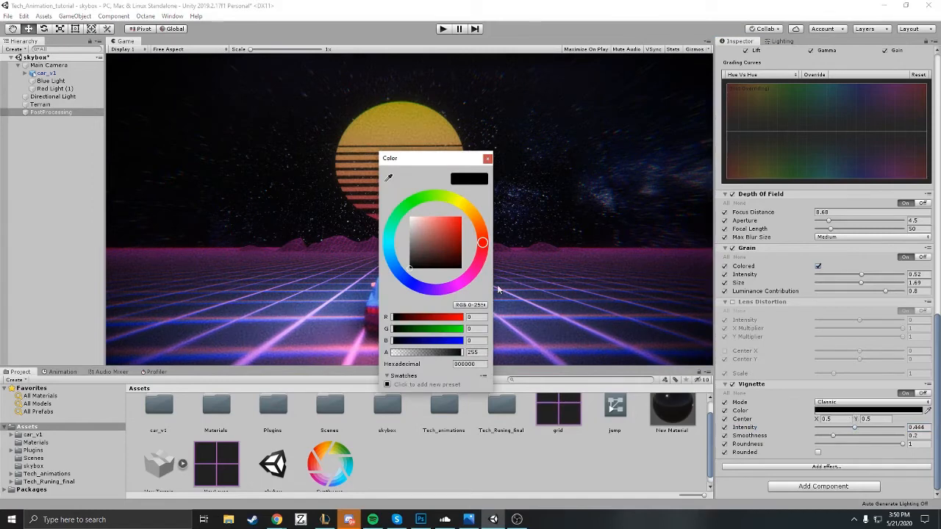
mouse_move(441, 248)
left_mouse_down()
mouse_move(456, 235)
mouse_move(456, 255)
left_mouse_up()
left_click(471, 286)
left_click_drag(434, 158, 750, 131)
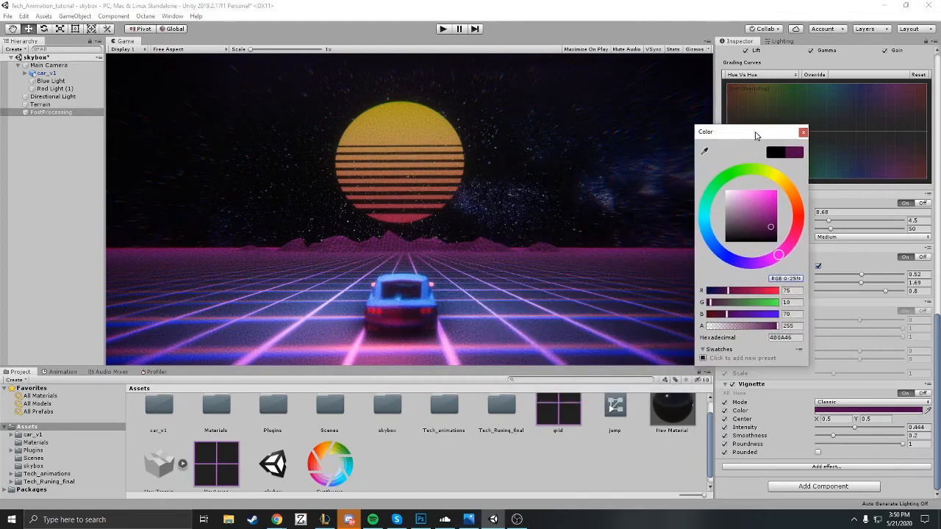
left_click(775, 223)
left_click_drag(776, 223, 774, 228)
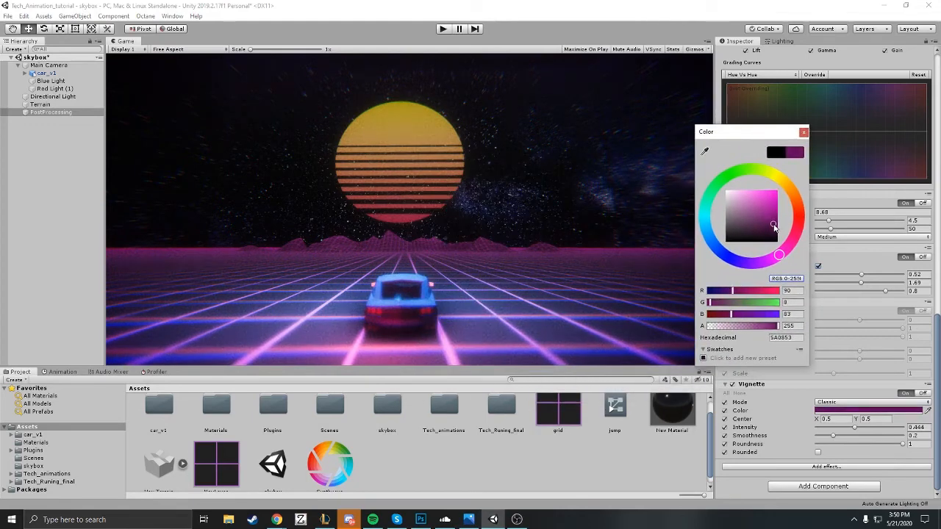
left_click(804, 132)
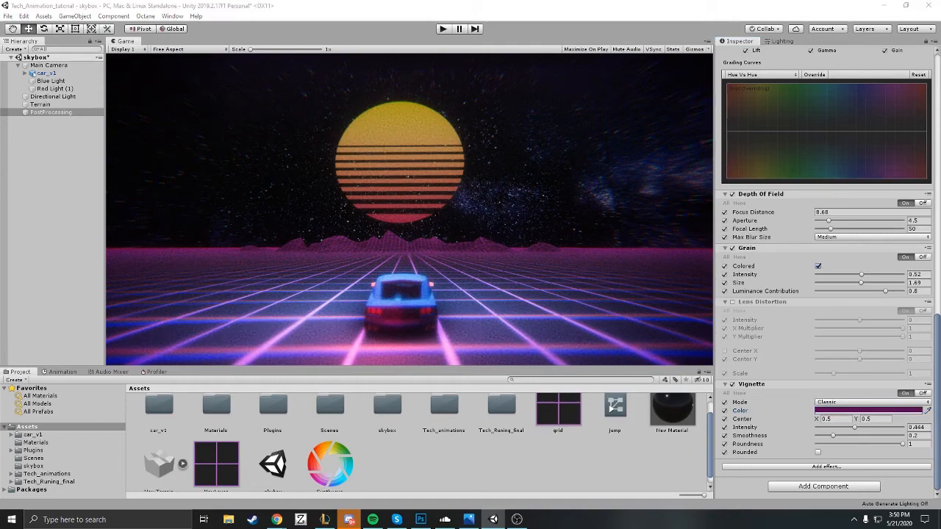
Step: Select the Main Camera to open its camera and Post Process Layer settings
left_click(88, 67)
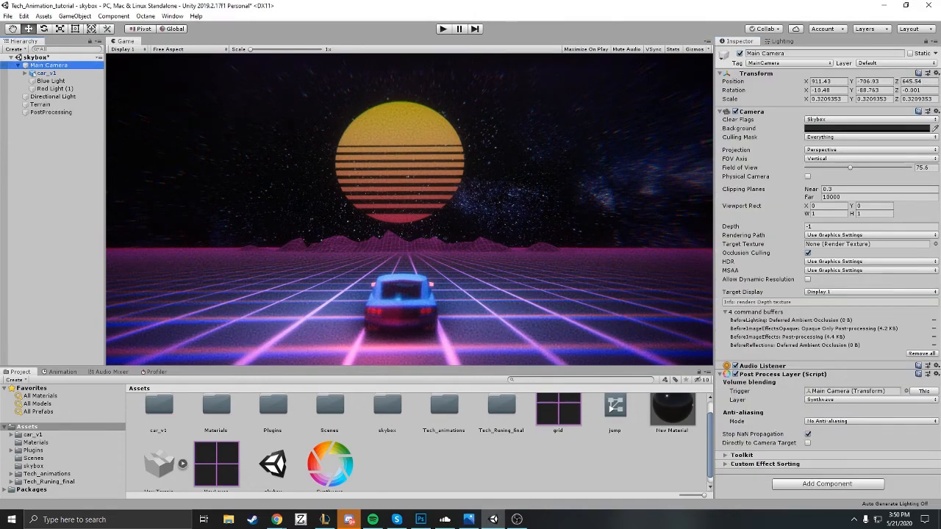